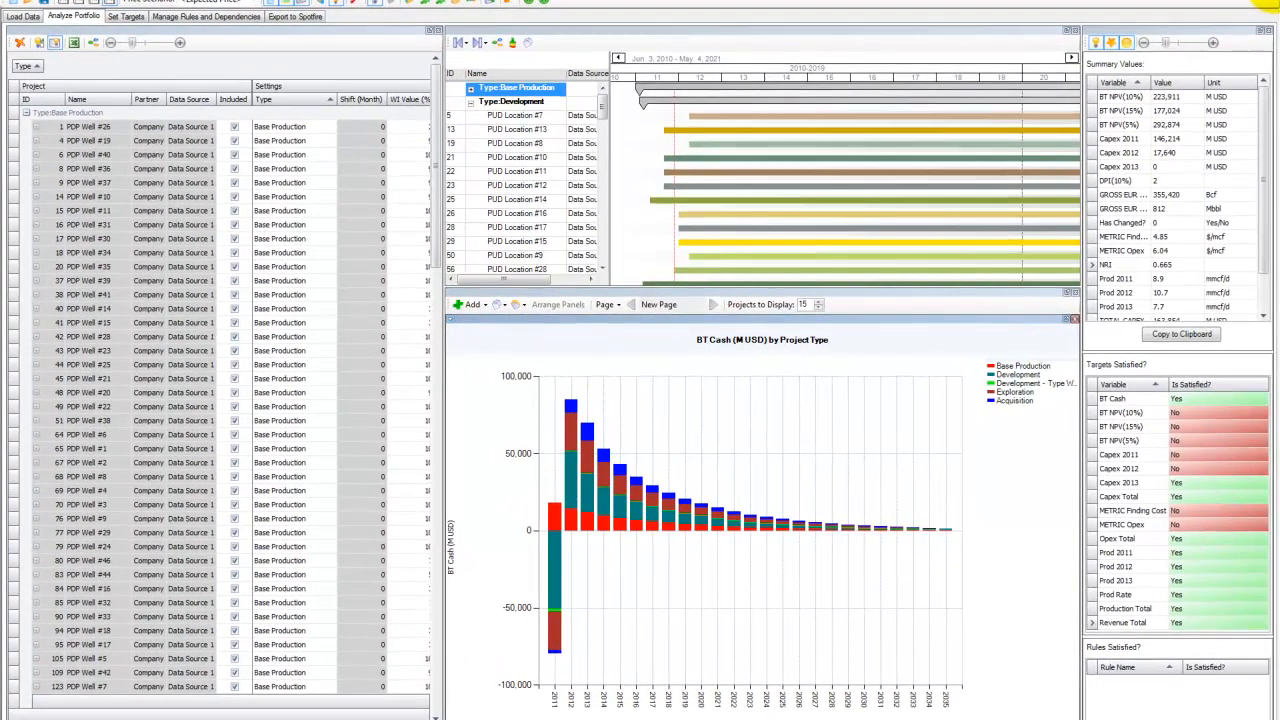
- Close the Aries_Sample portfolio without saving its changes
click(1268, 5)
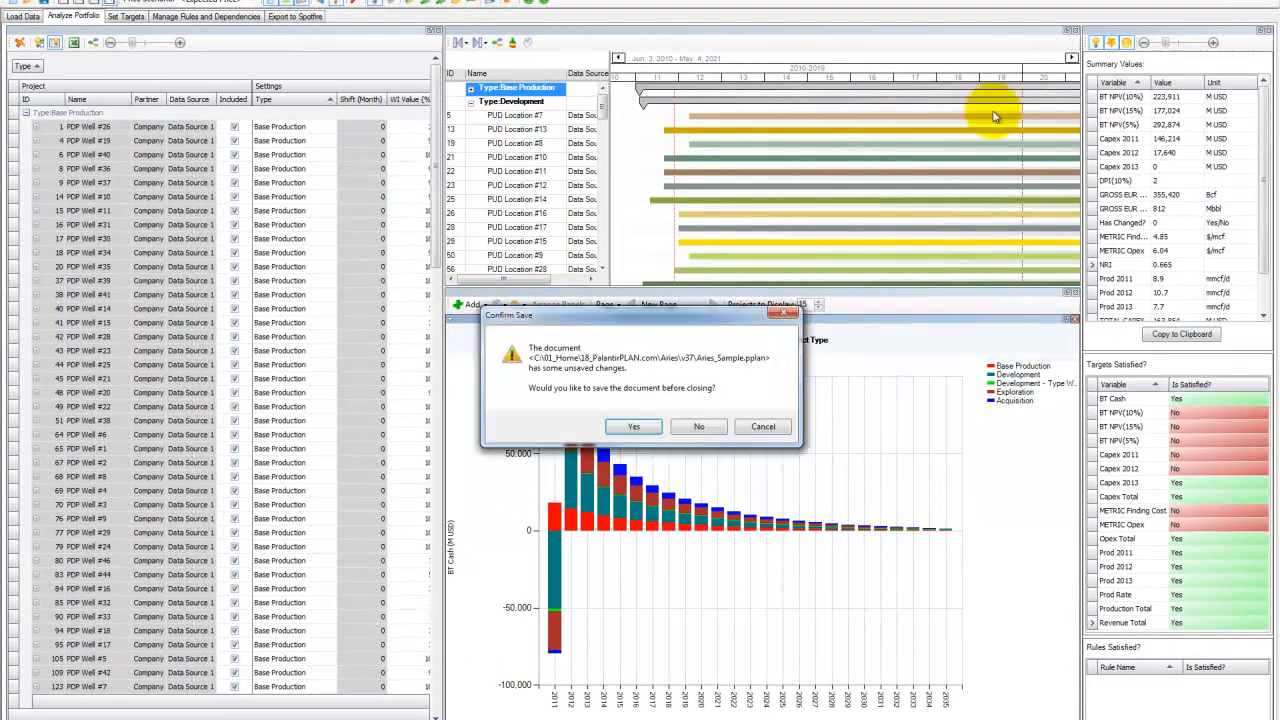
click(690, 428)
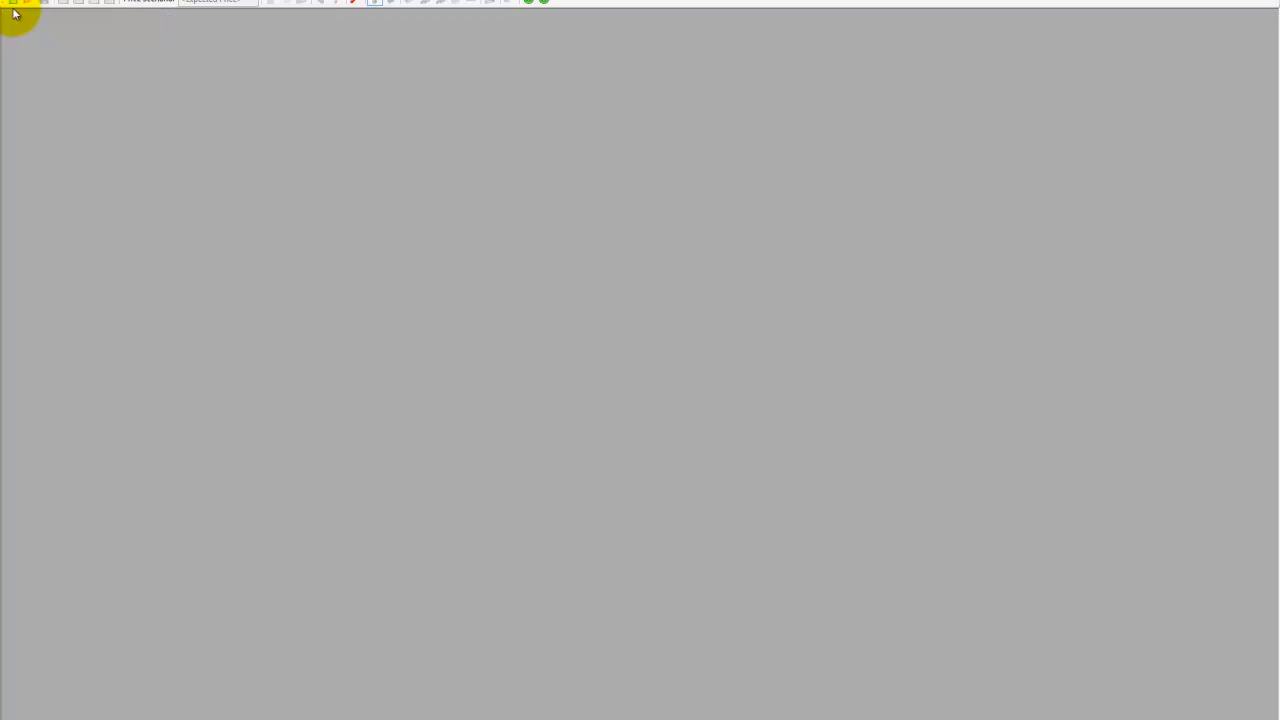
- Start a new plan and add a Database data source to it
click(14, 3)
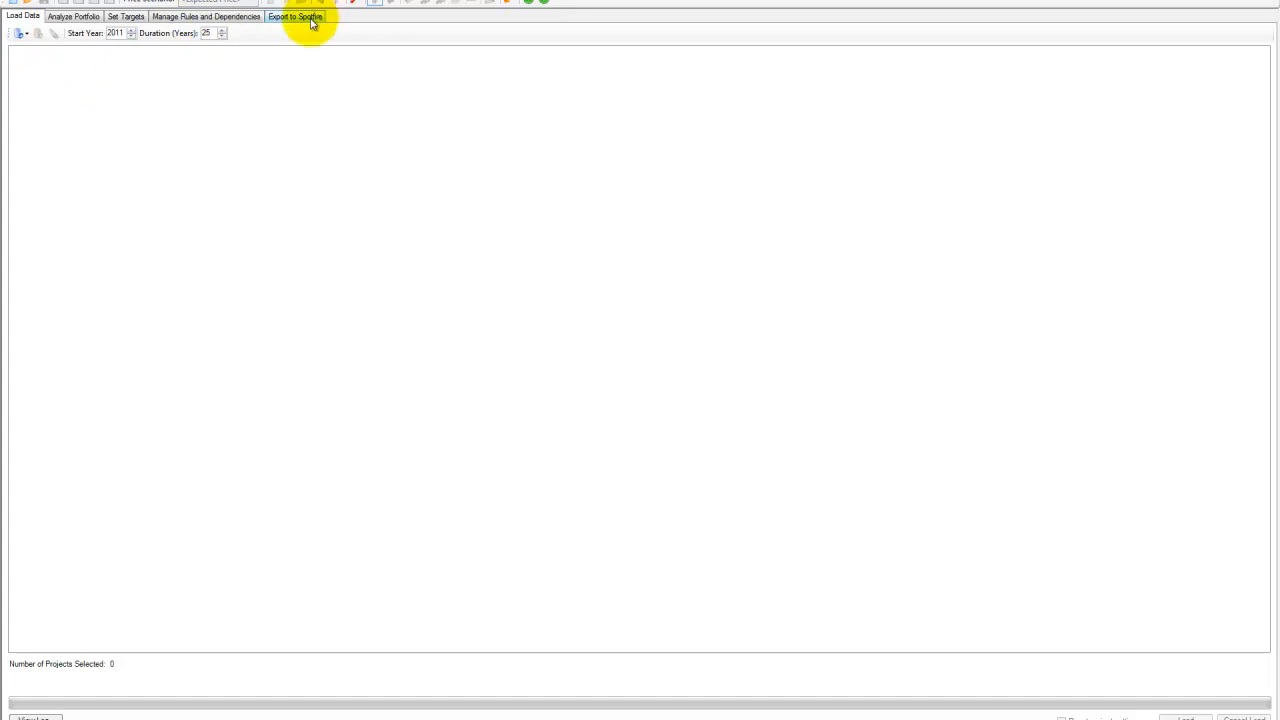
click(21, 48)
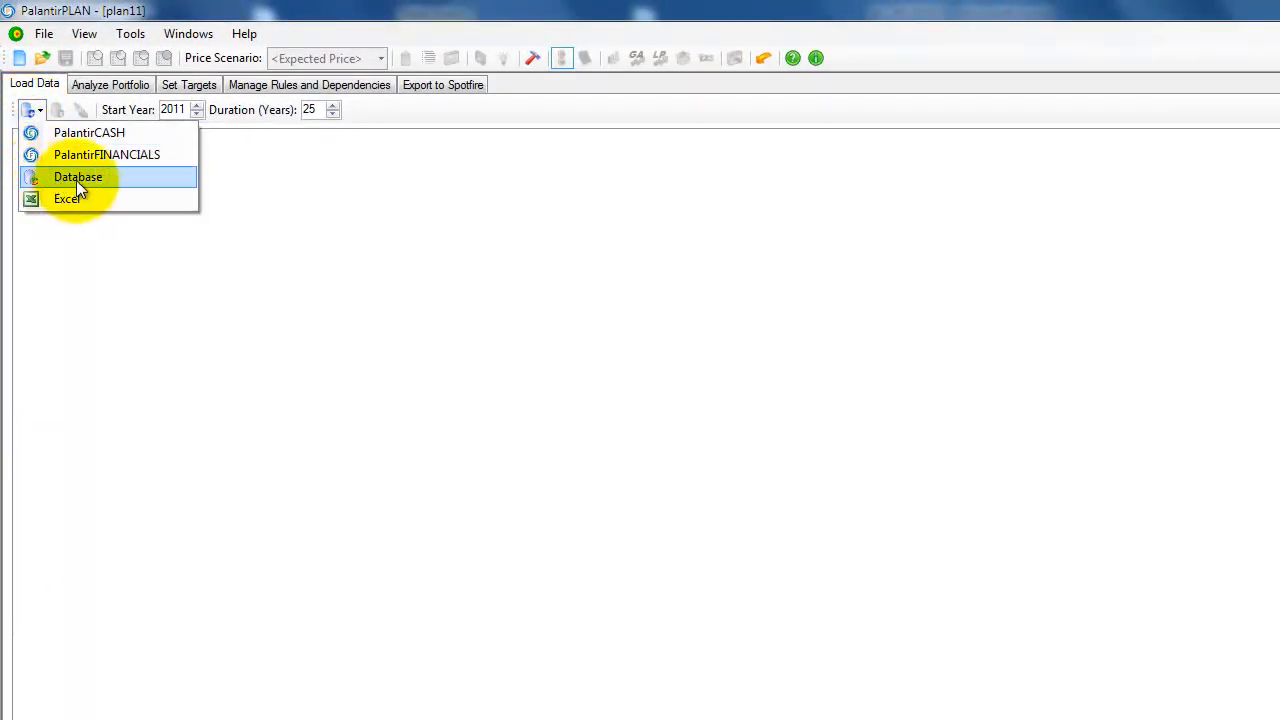
click(110, 177)
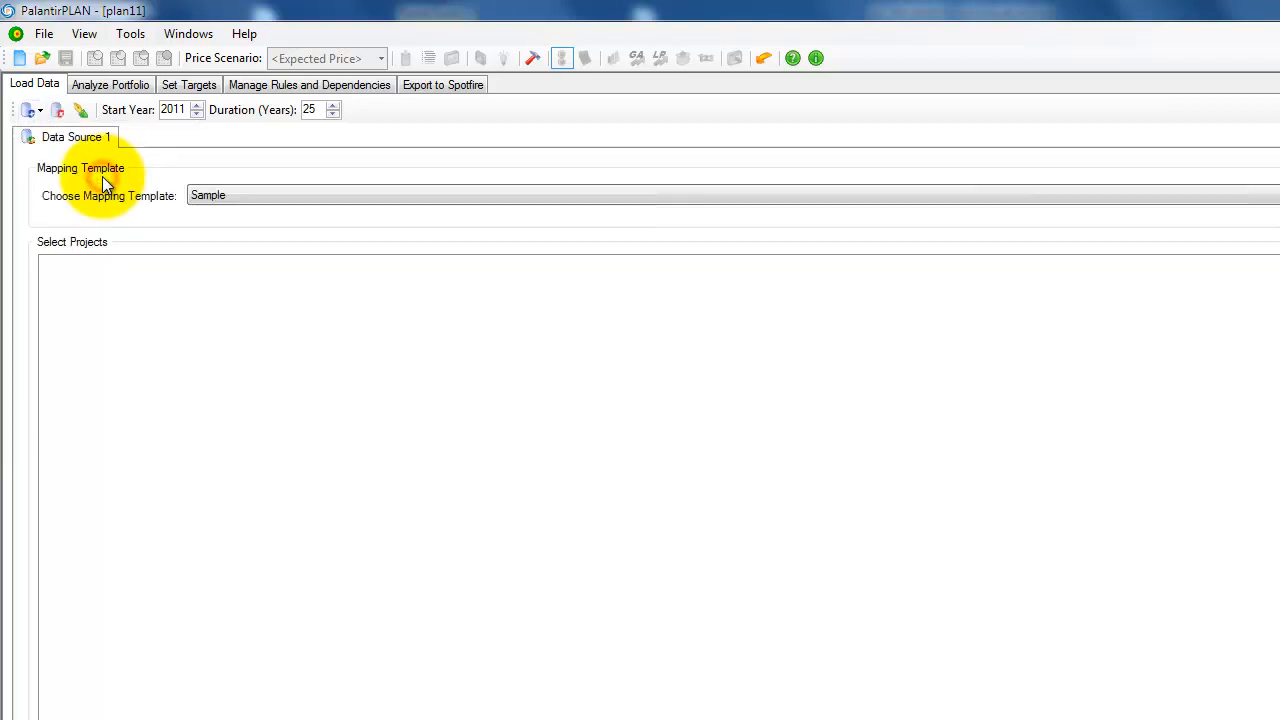
click(28, 110)
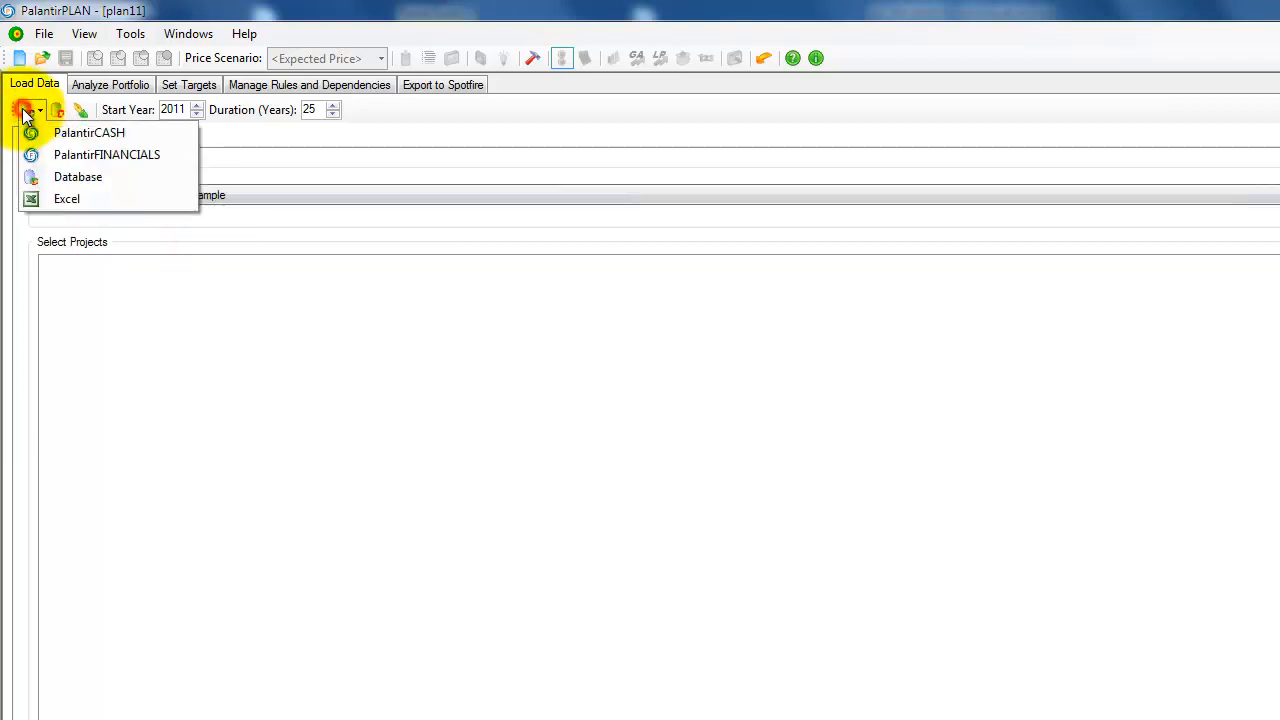
click(76, 178)
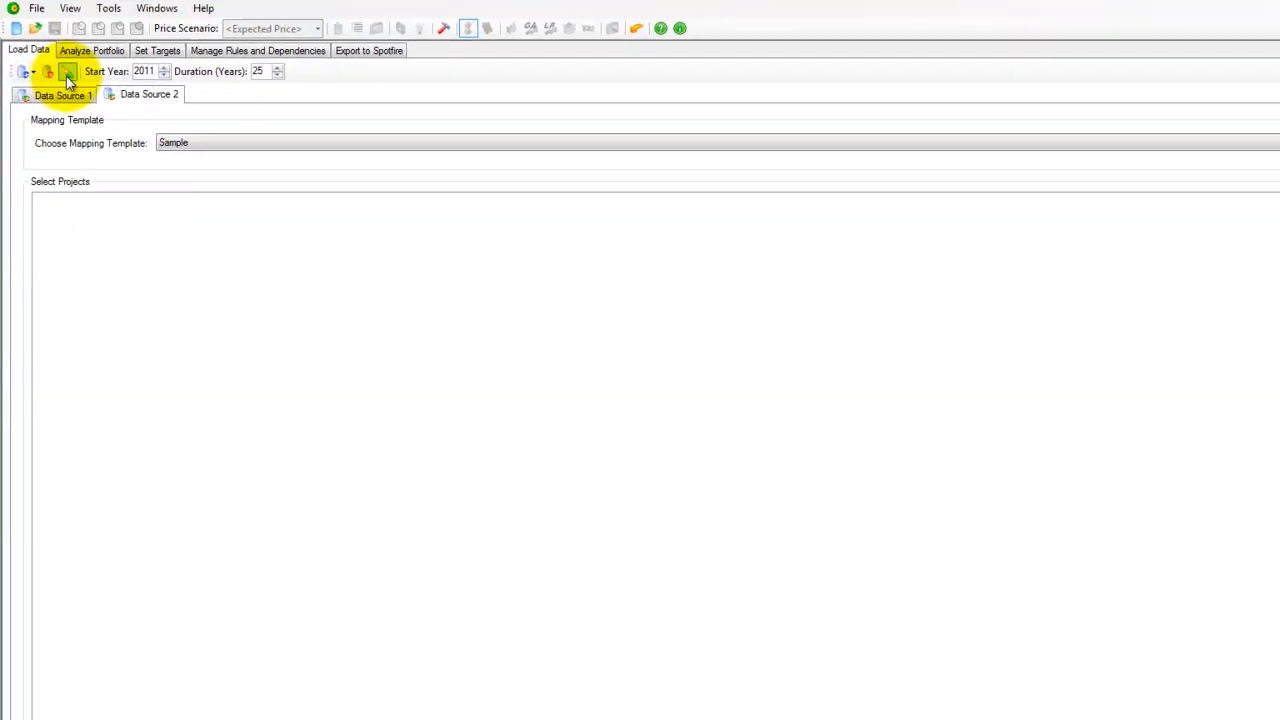
click(41, 37)
click(664, 412)
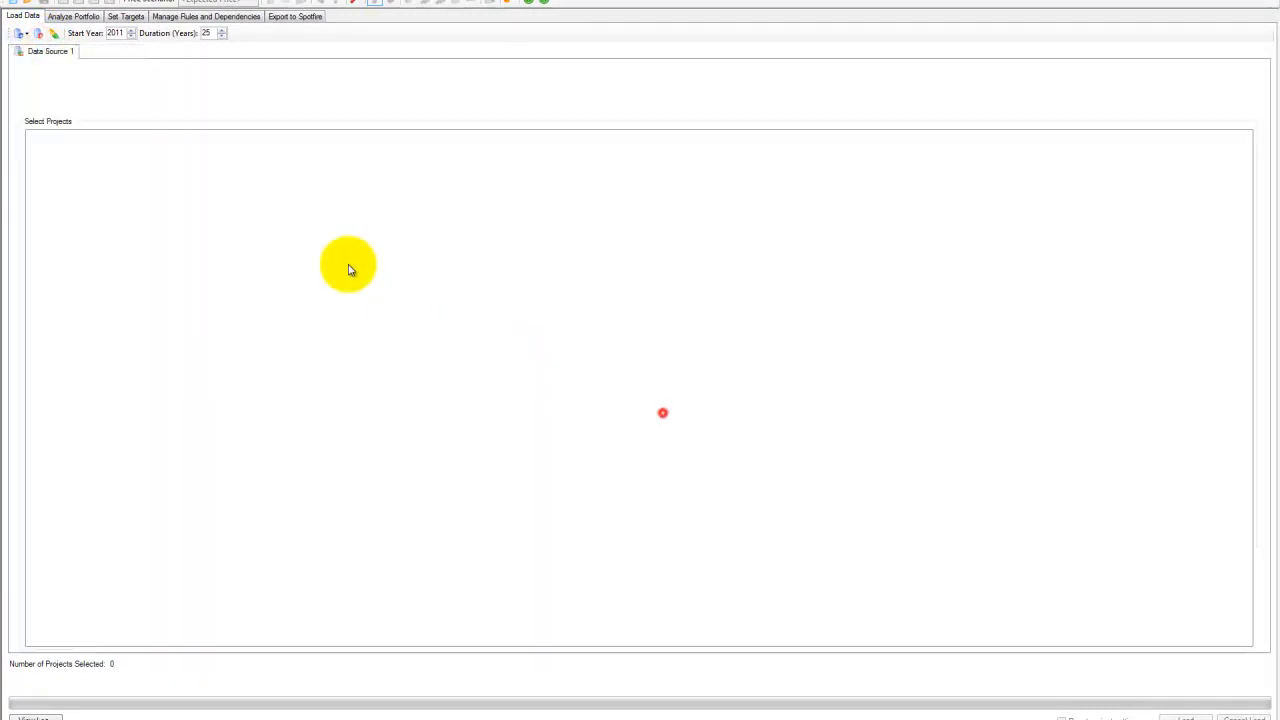
- Rename the data source as Aries and choose the Aries Demo Mapping Template for it
click(53, 33)
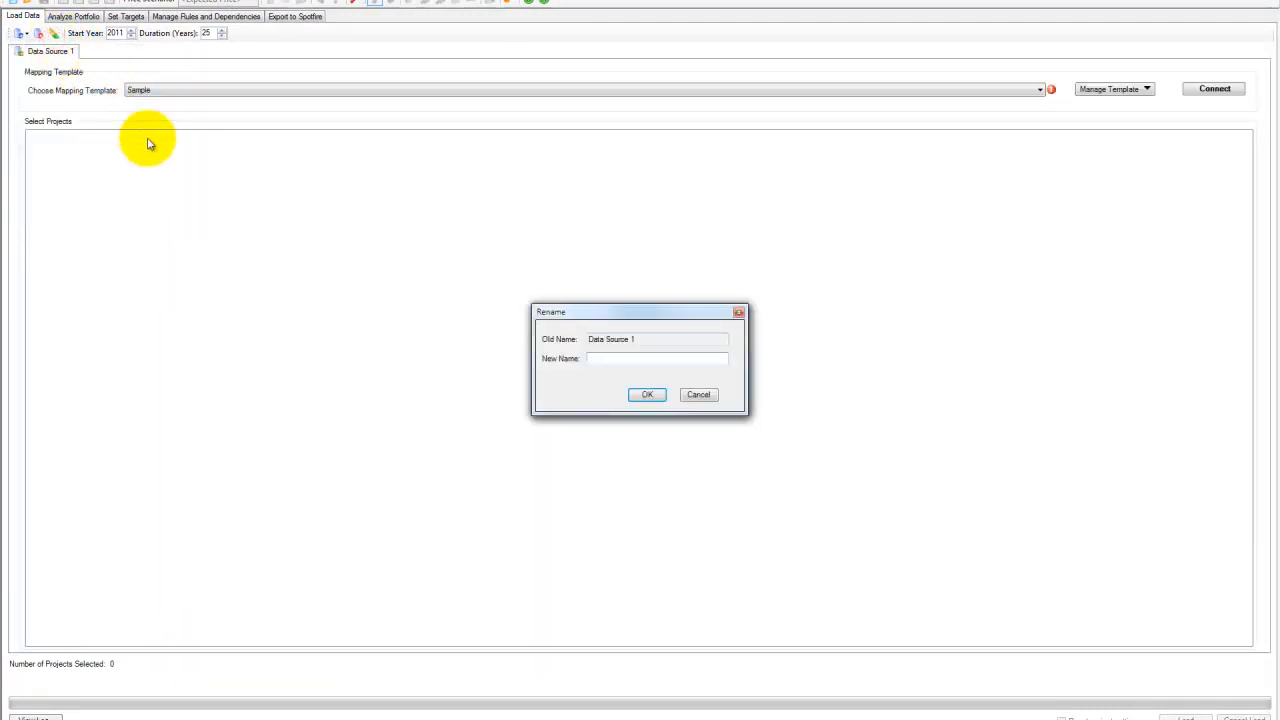
key(Return)
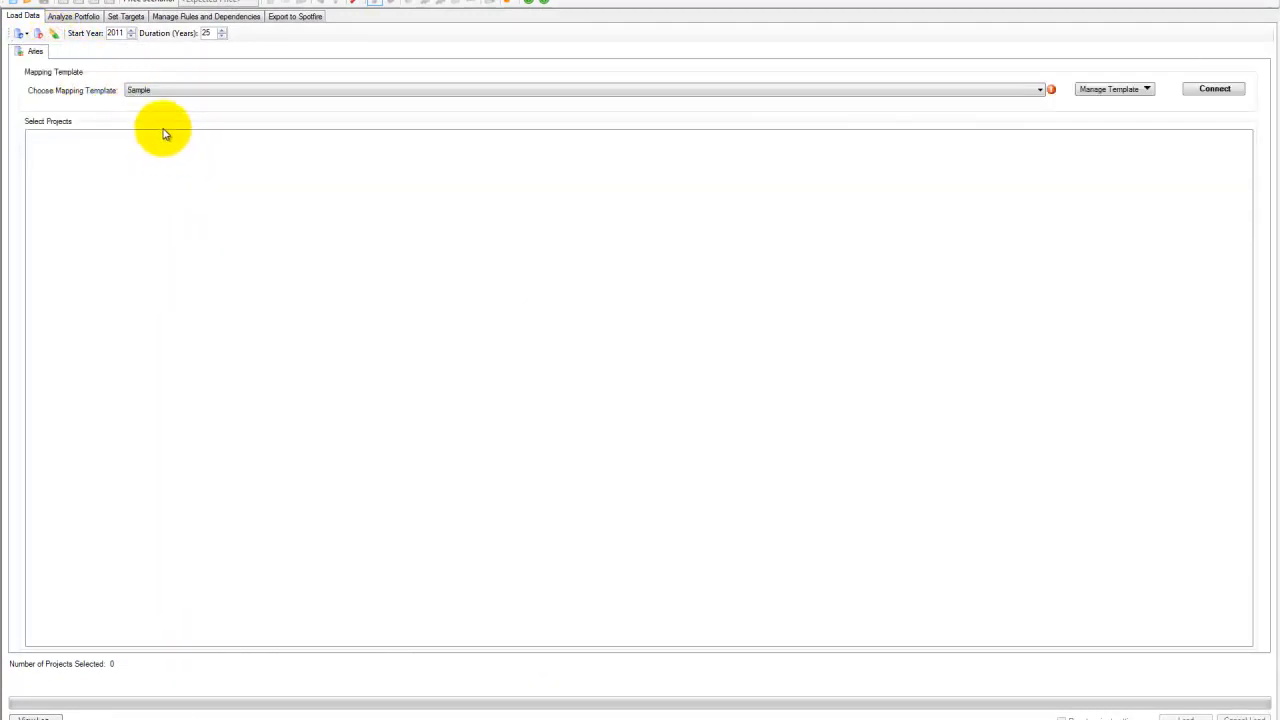
click(178, 89)
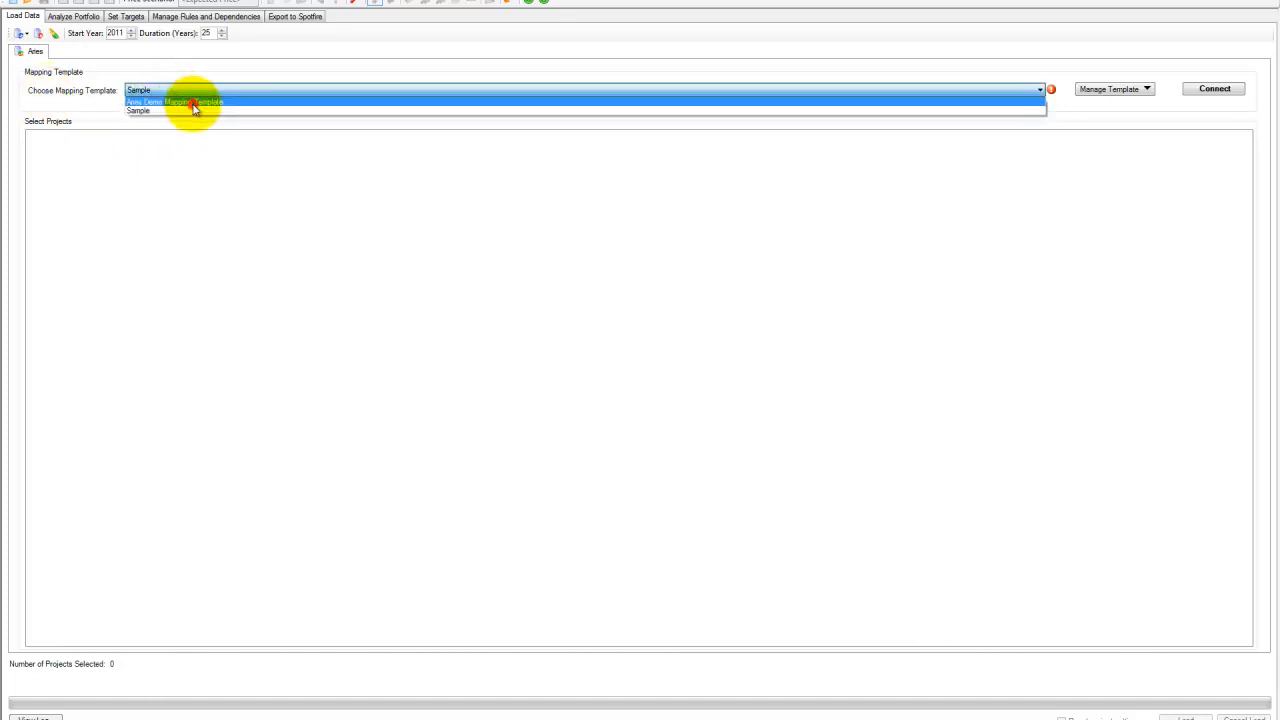
click(194, 104)
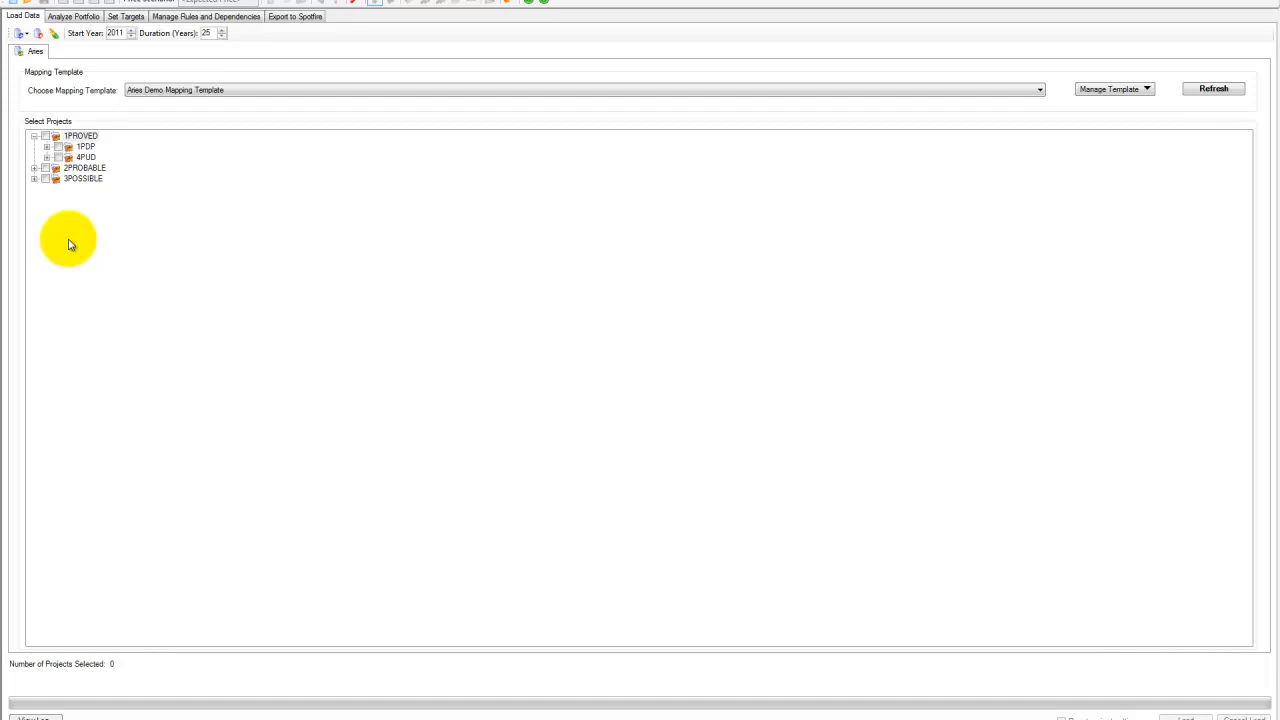
- Export the mapping template as AriesMappingTemplate.xml into the v37 folder
click(1124, 89)
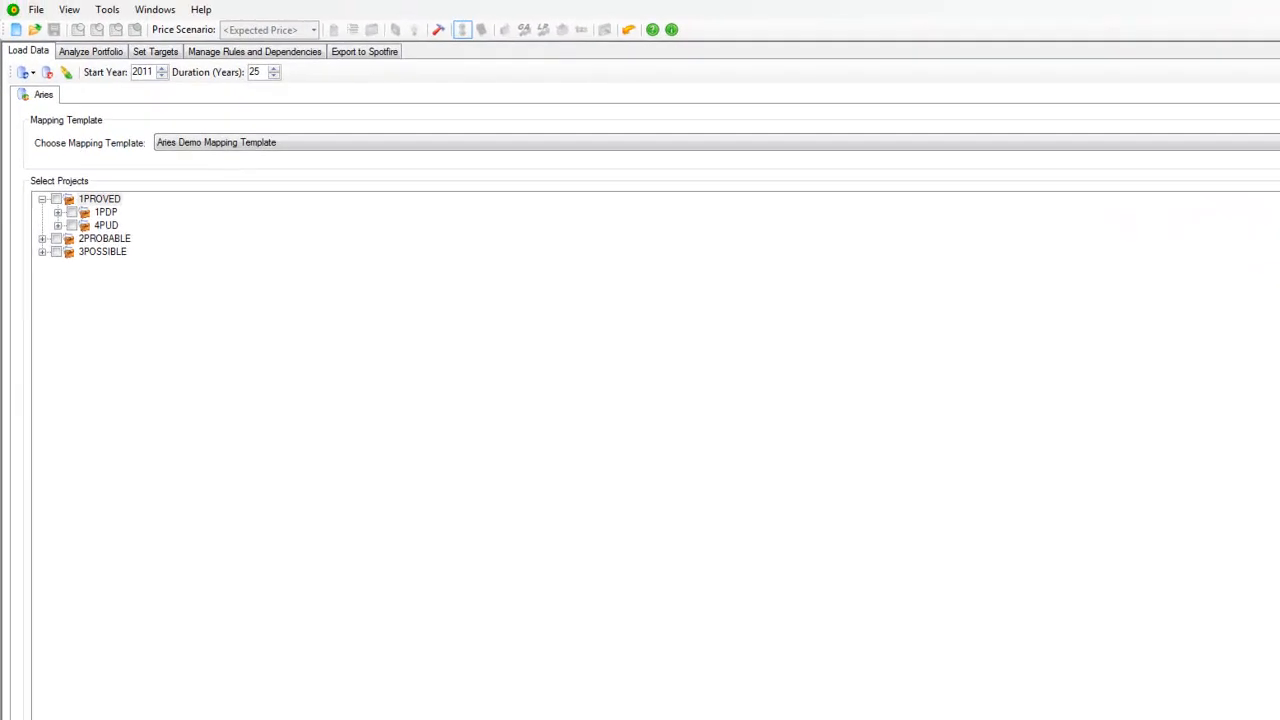
click(430, 240)
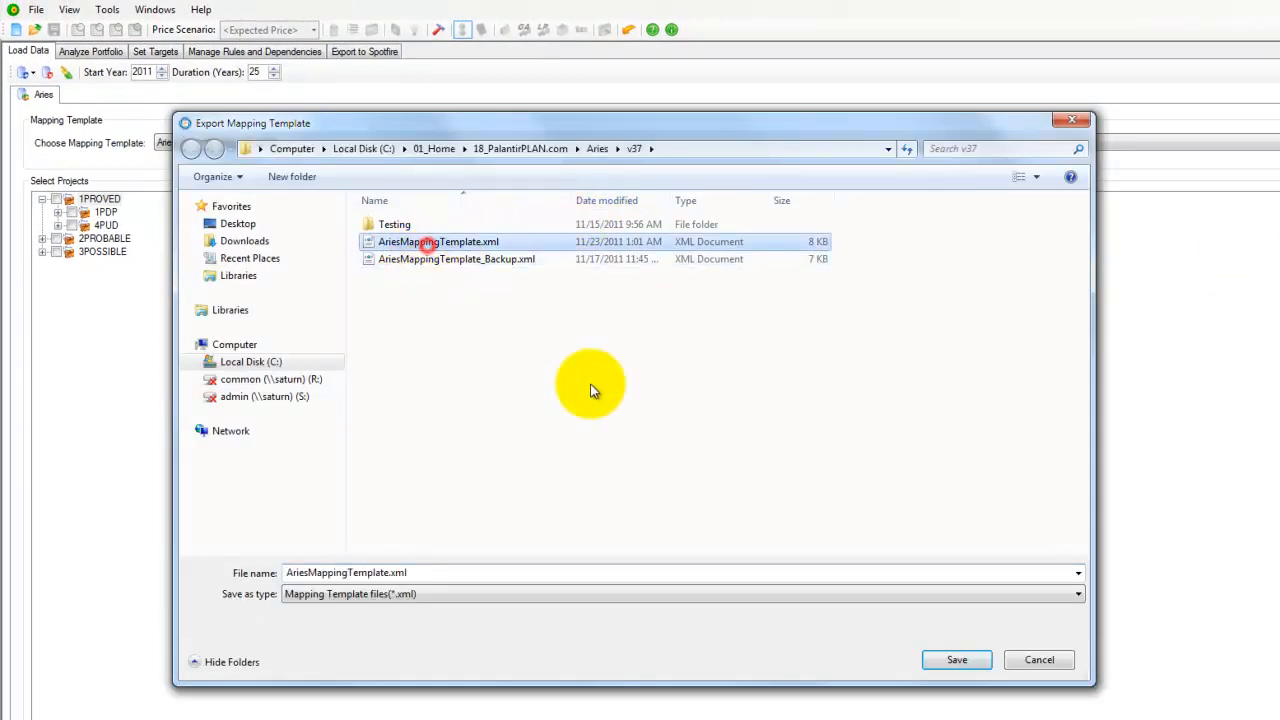
click(950, 655)
click(821, 485)
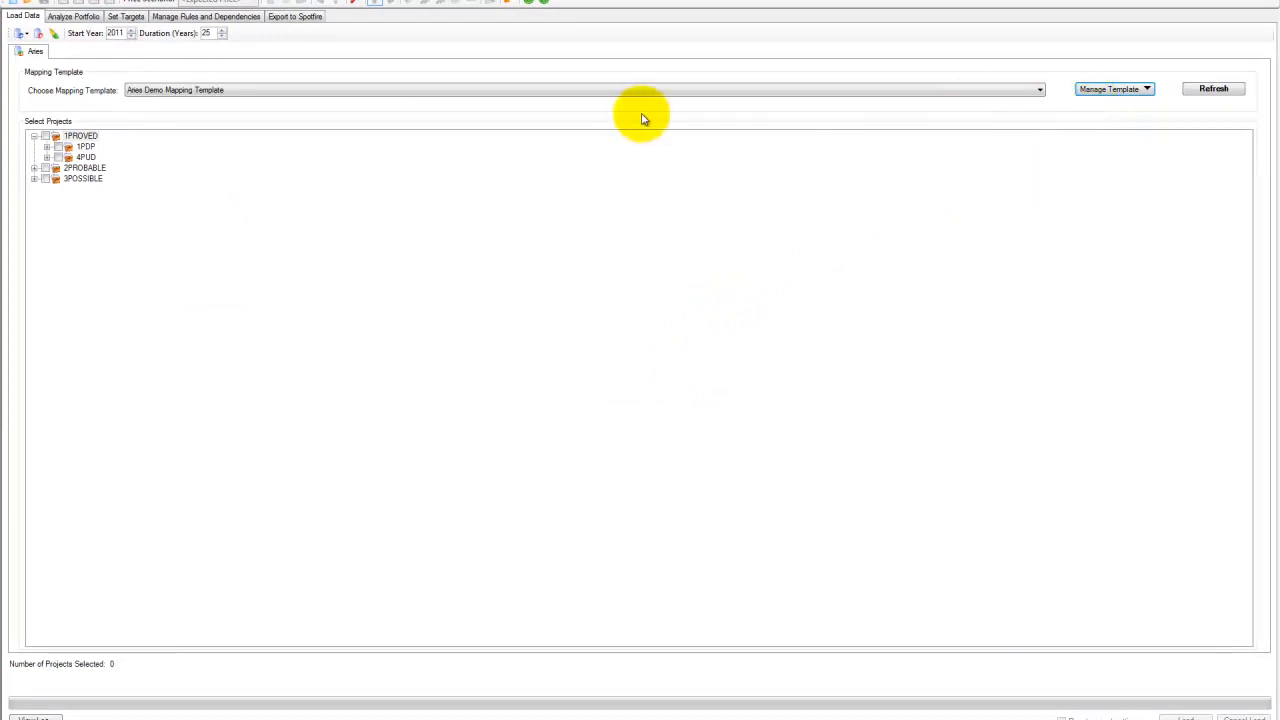
- Create a new database mapping template named Sample 2
click(1110, 92)
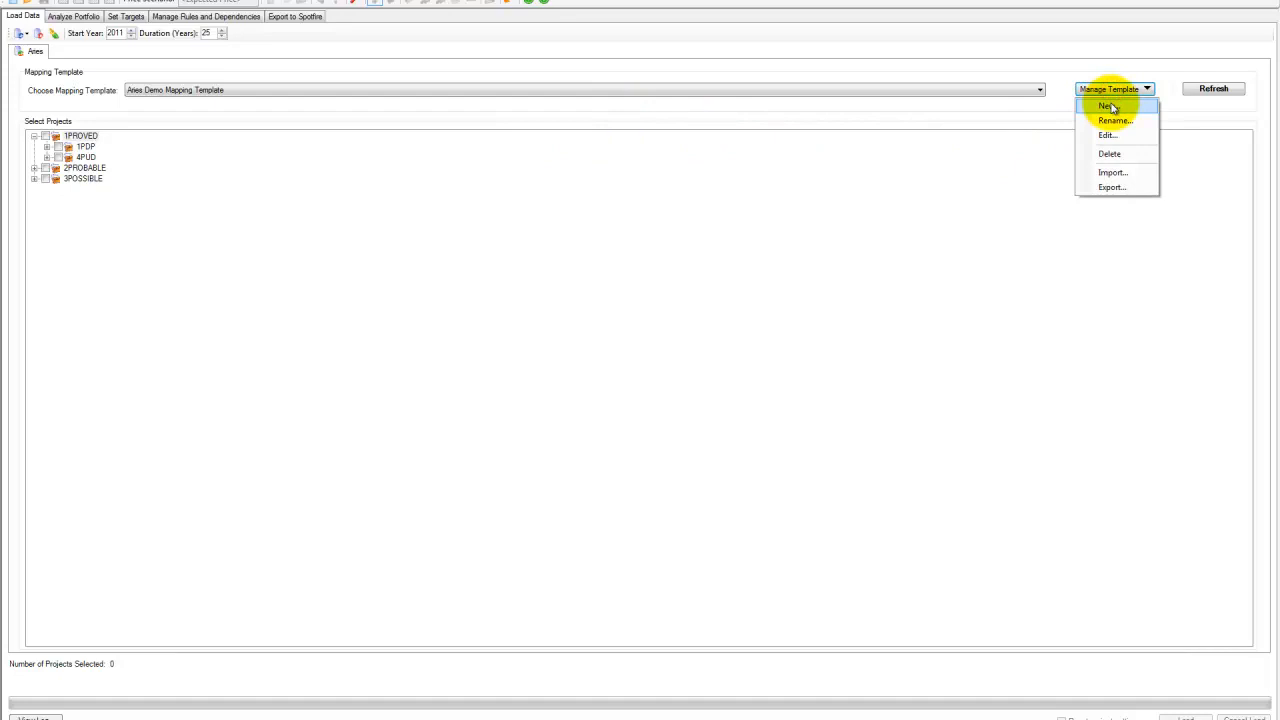
click(1111, 107)
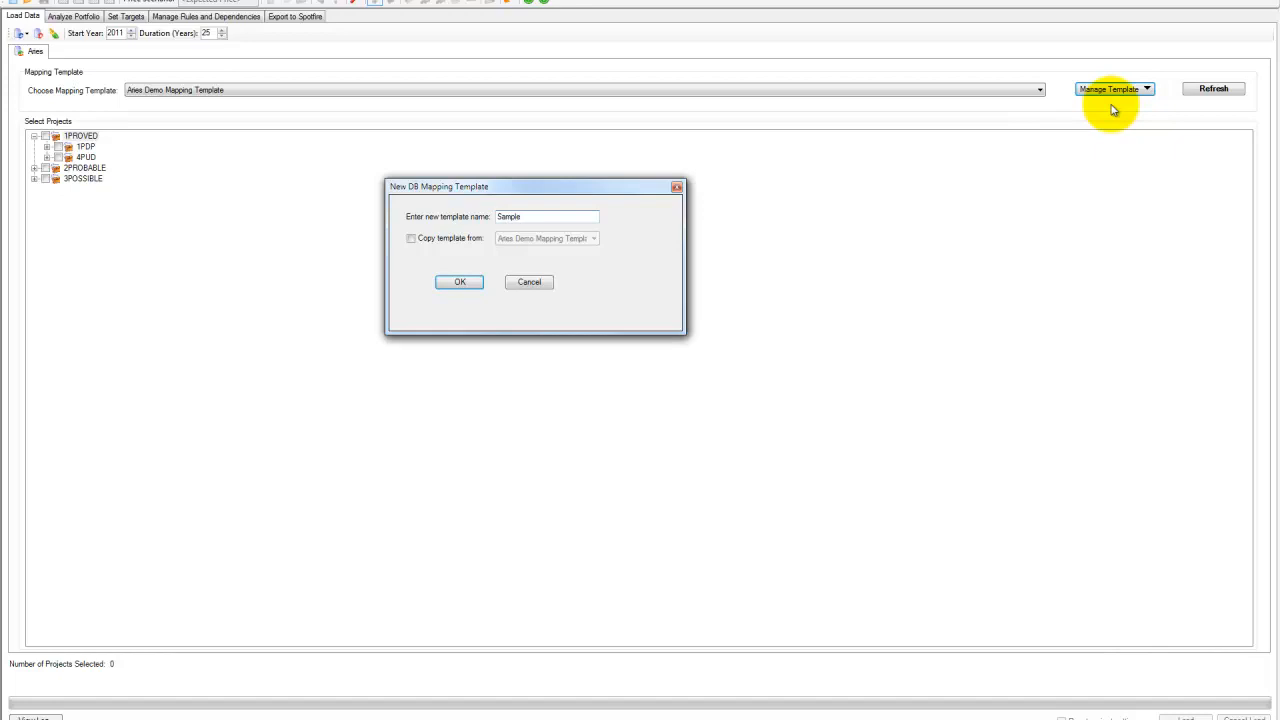
key(Return)
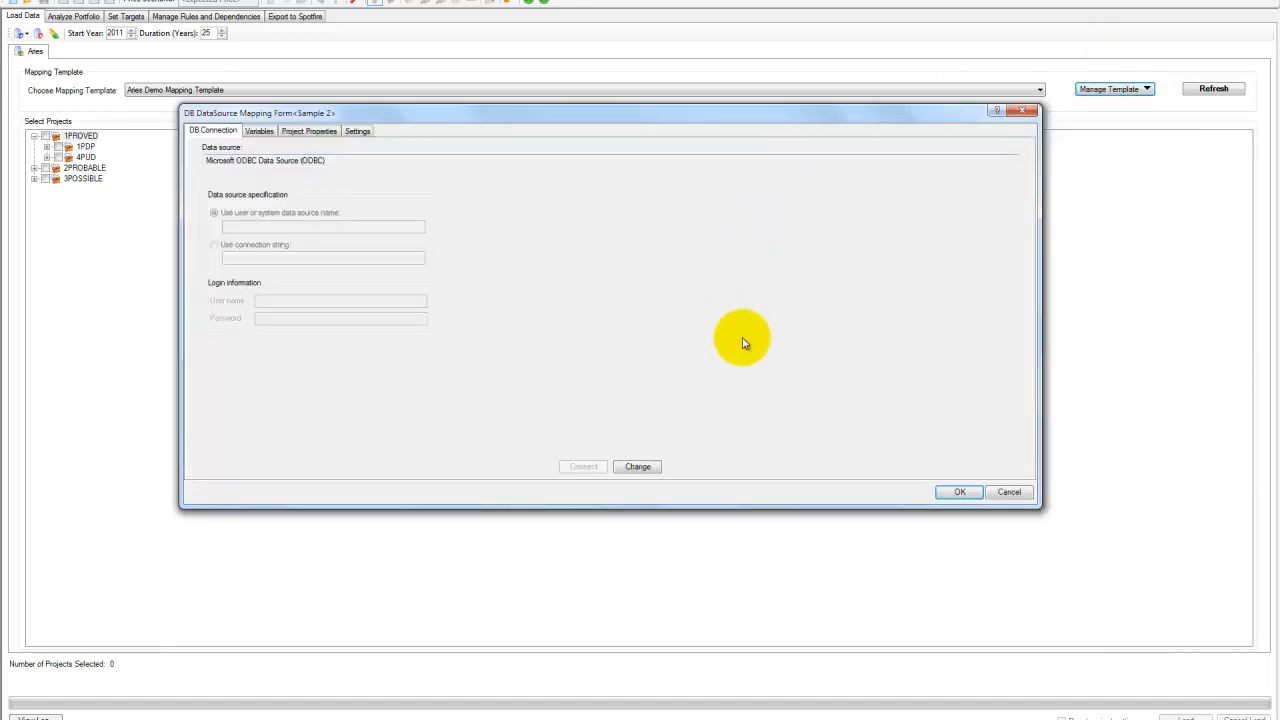
- Choose Microsoft ODBC Data Source as the new template's data source
drag(1034, 508, 991, 589)
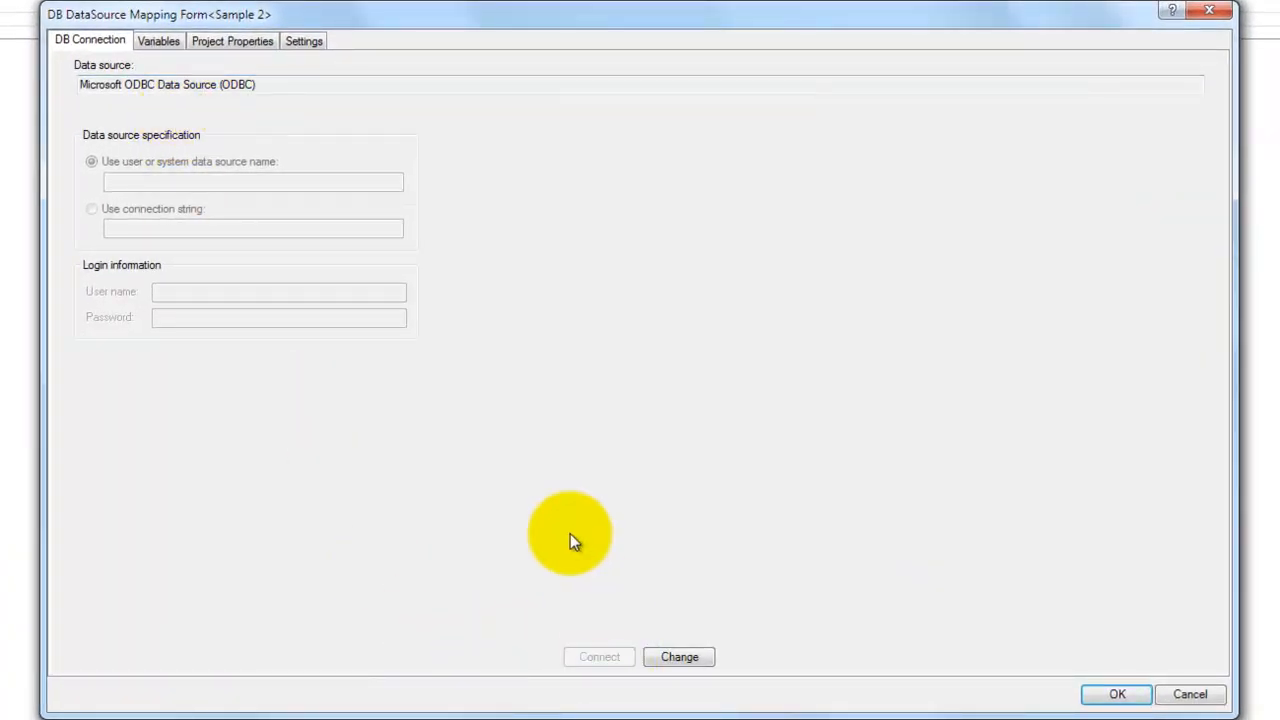
click(689, 655)
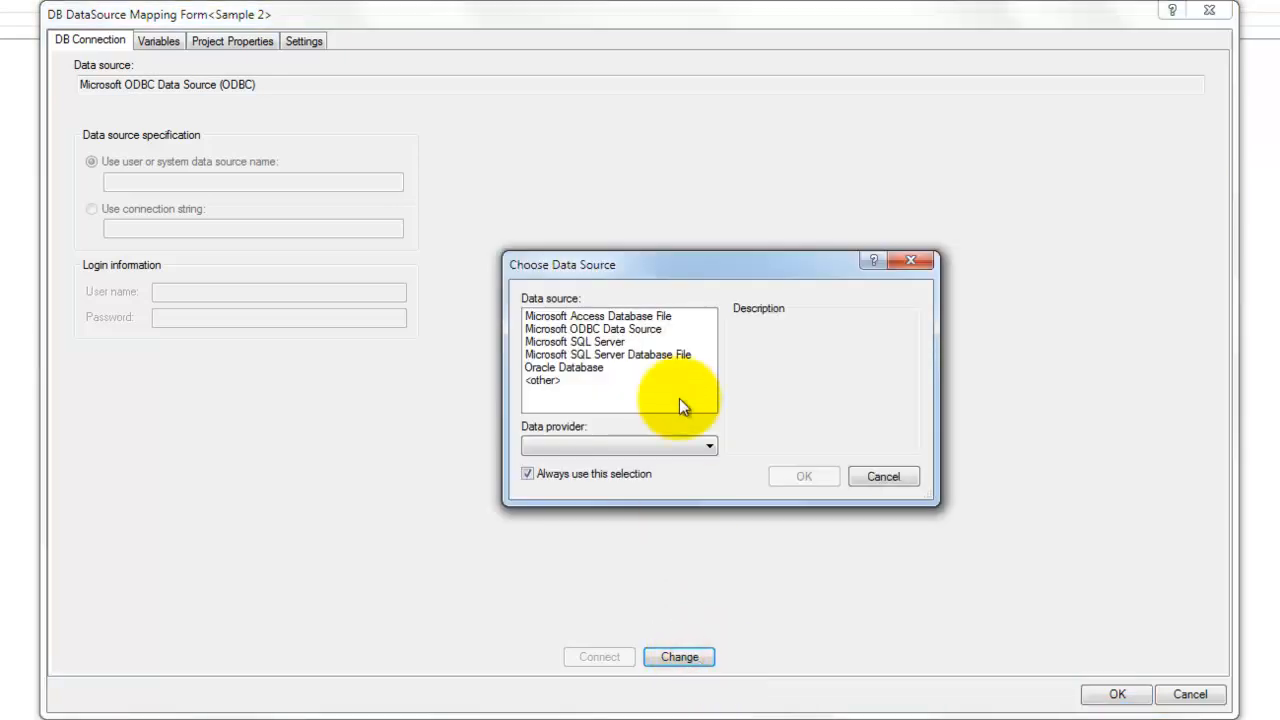
click(643, 330)
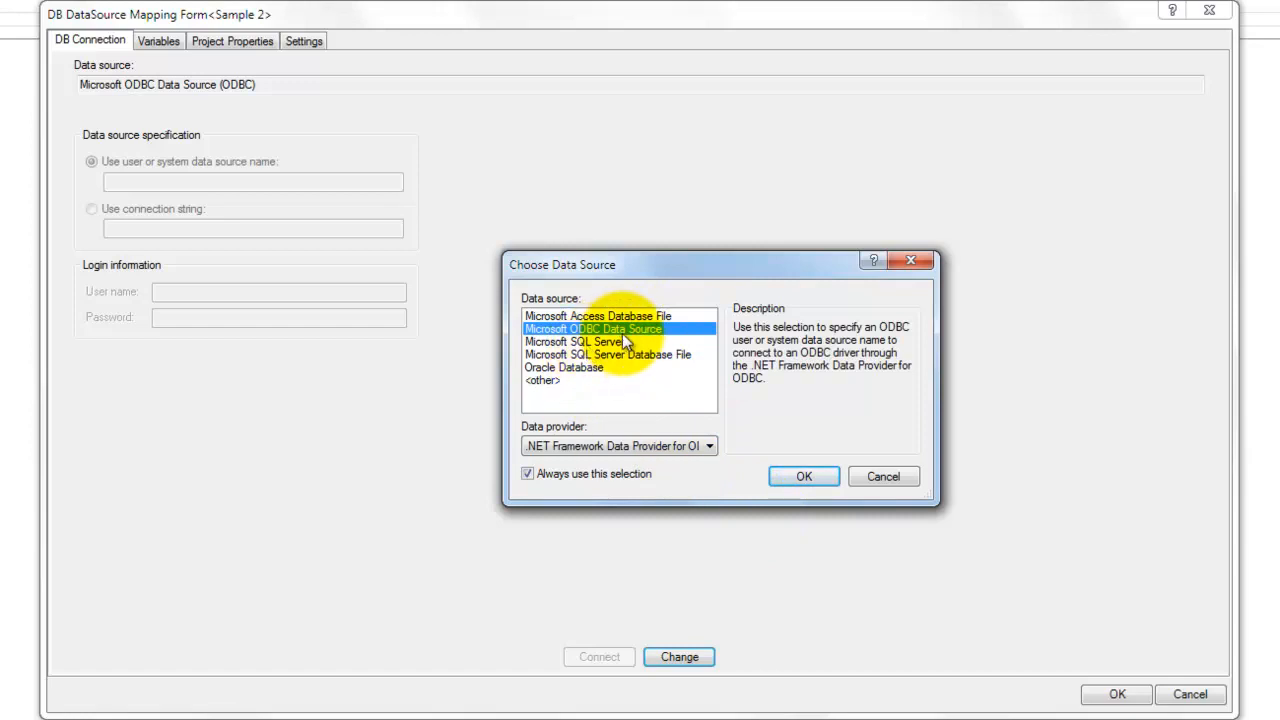
click(806, 477)
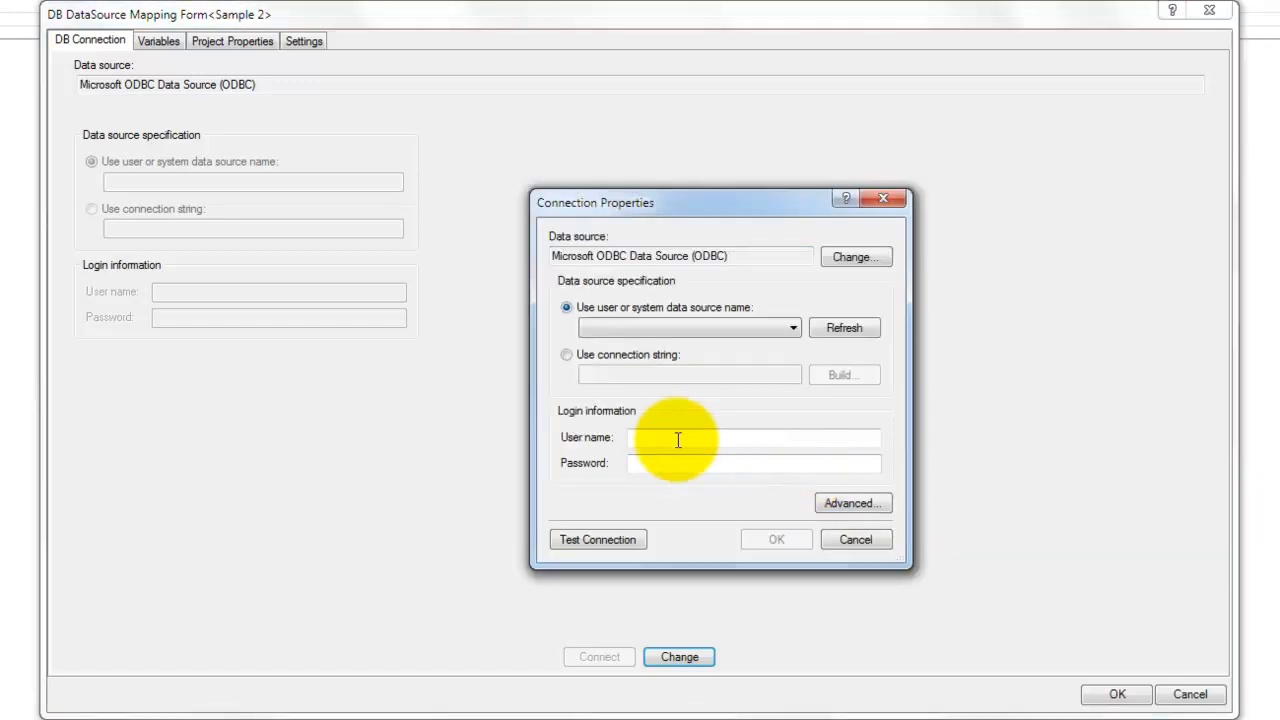
- Connect the template to the 00_ARIES_DEMO data source name, test the connection, and confirm the mapping form
click(770, 331)
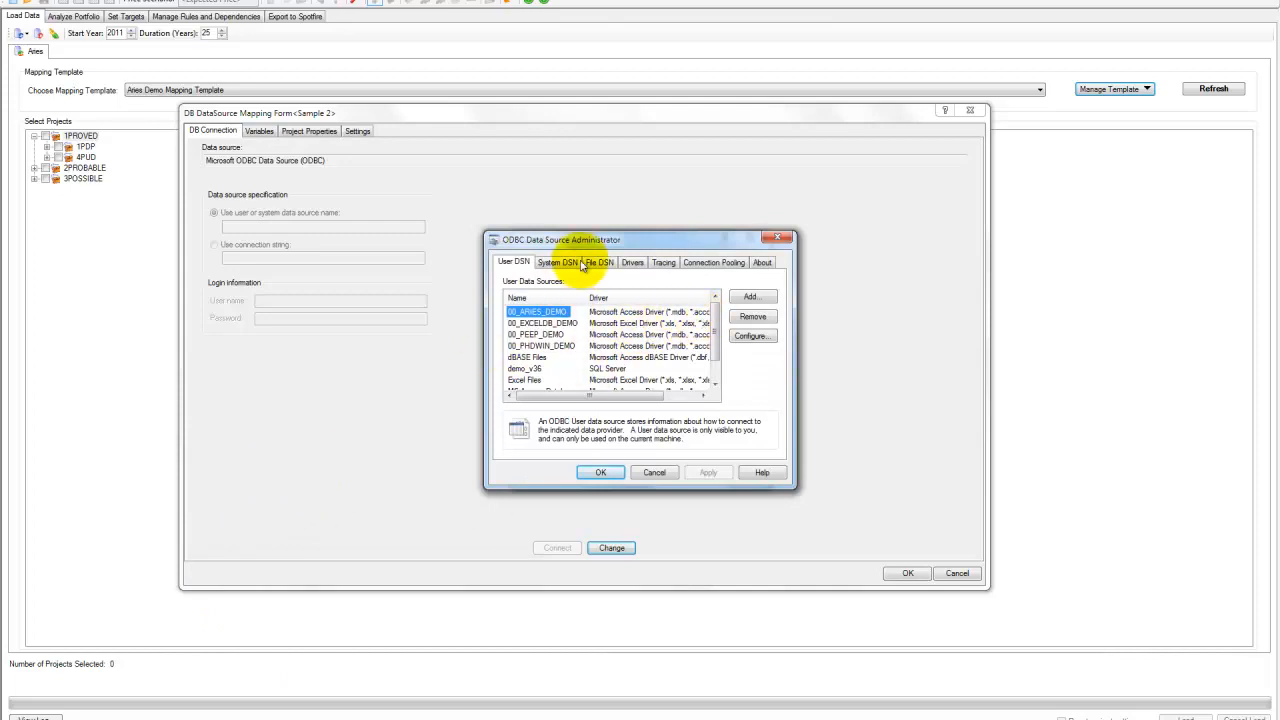
drag(585, 240, 297, 254)
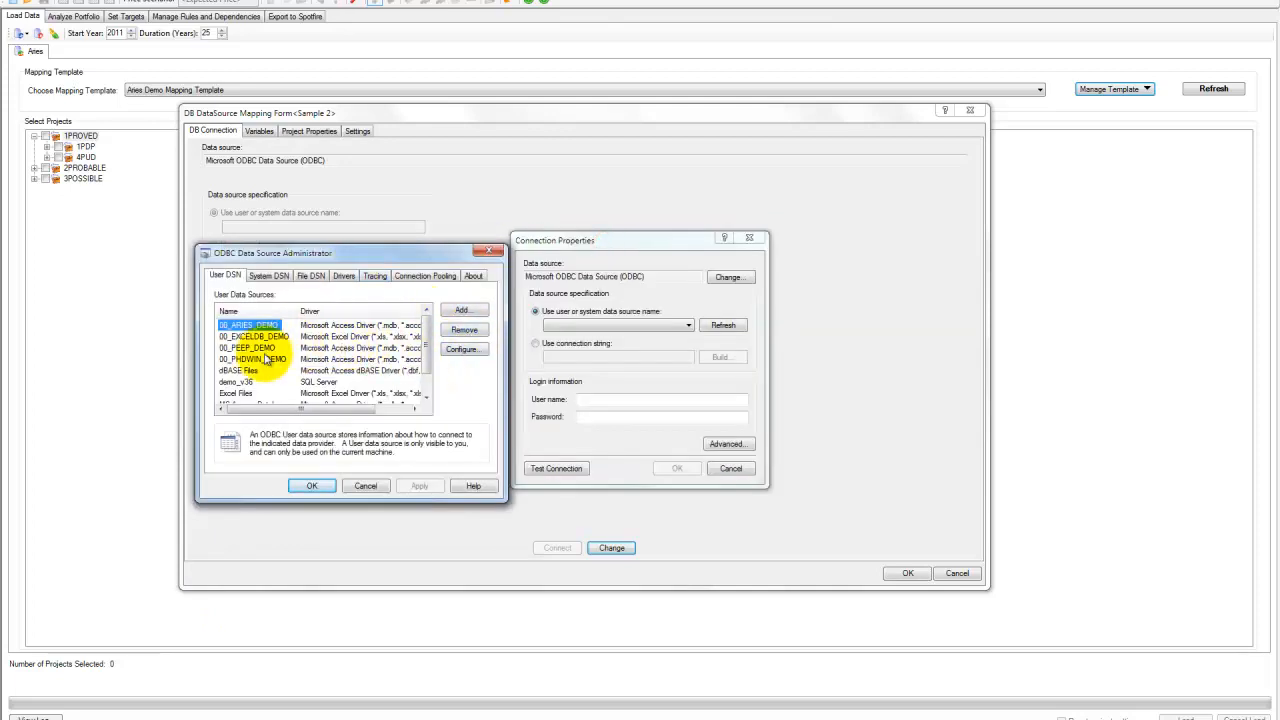
click(490, 250)
click(660, 325)
click(648, 336)
click(552, 472)
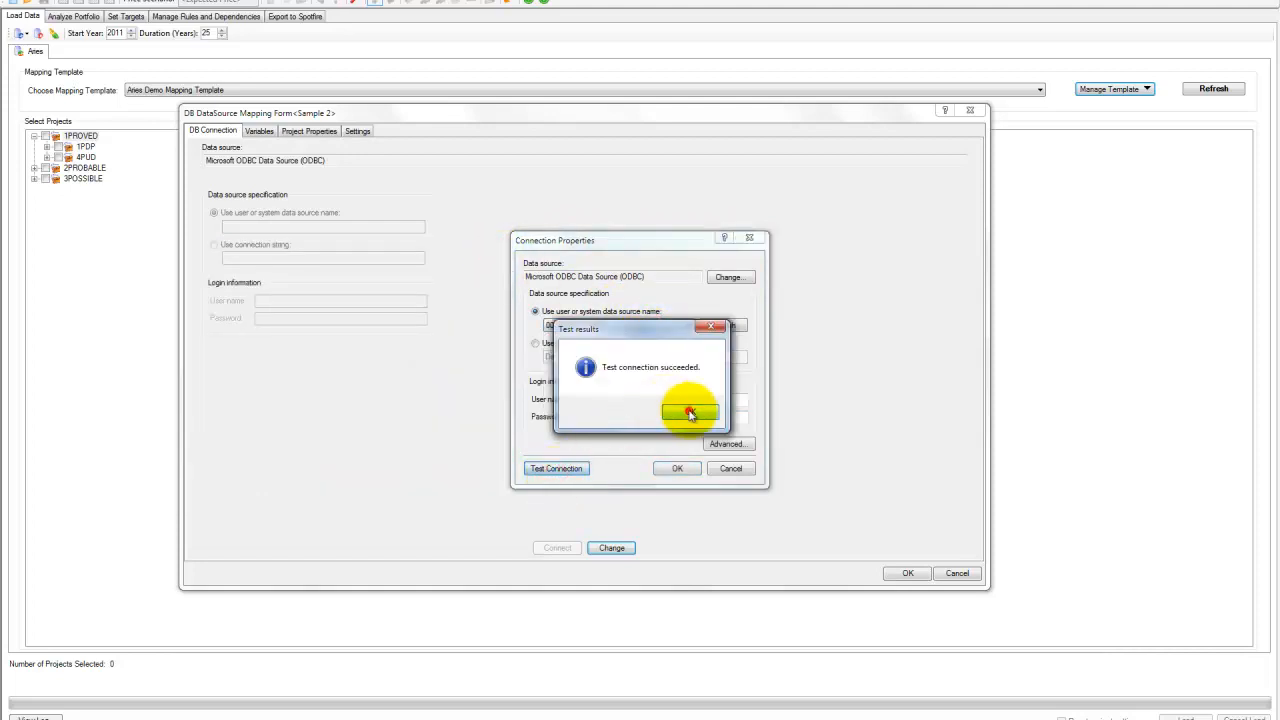
click(688, 409)
click(673, 467)
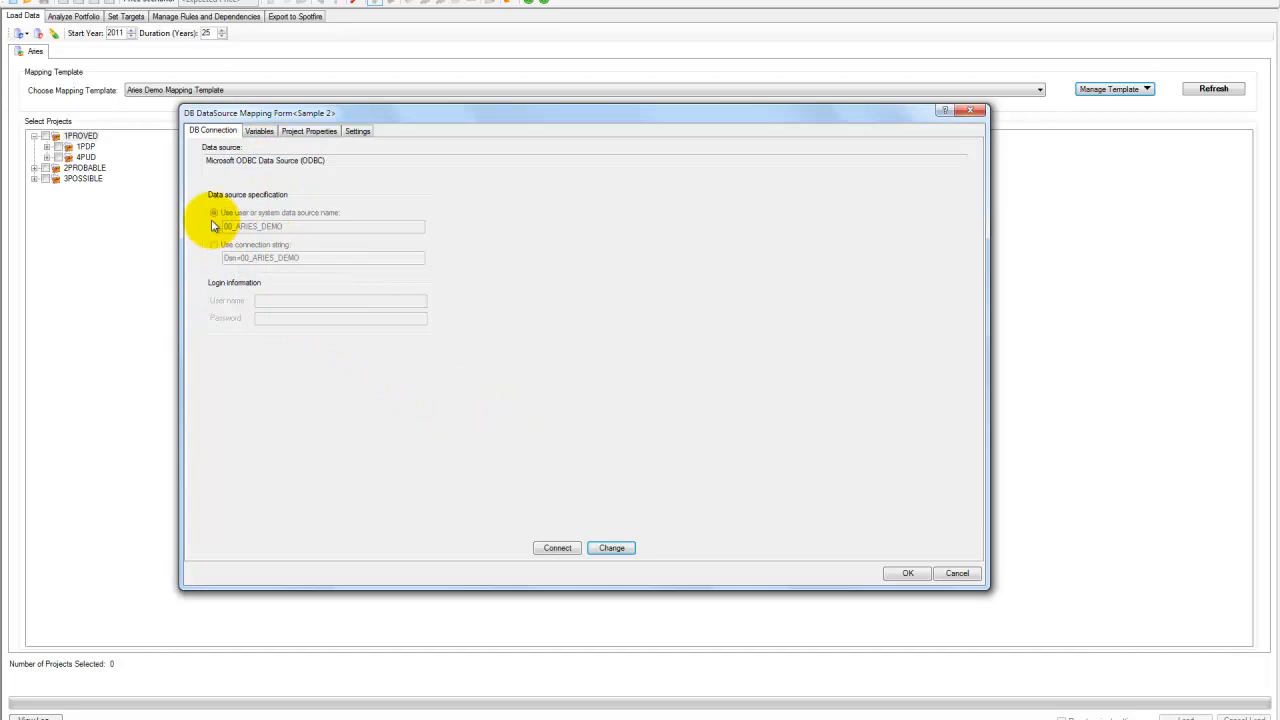
click(905, 575)
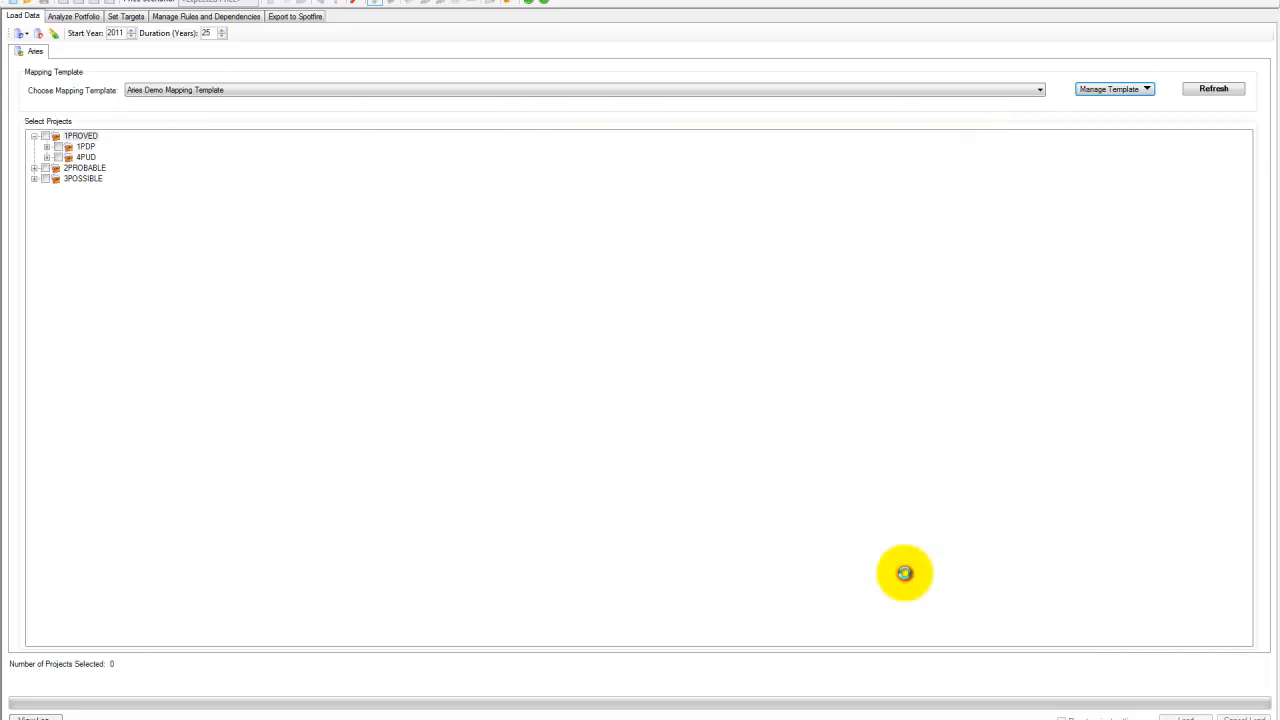
- Expand the reserve categories in the project tree to browse the available projects
click(223, 91)
click(223, 98)
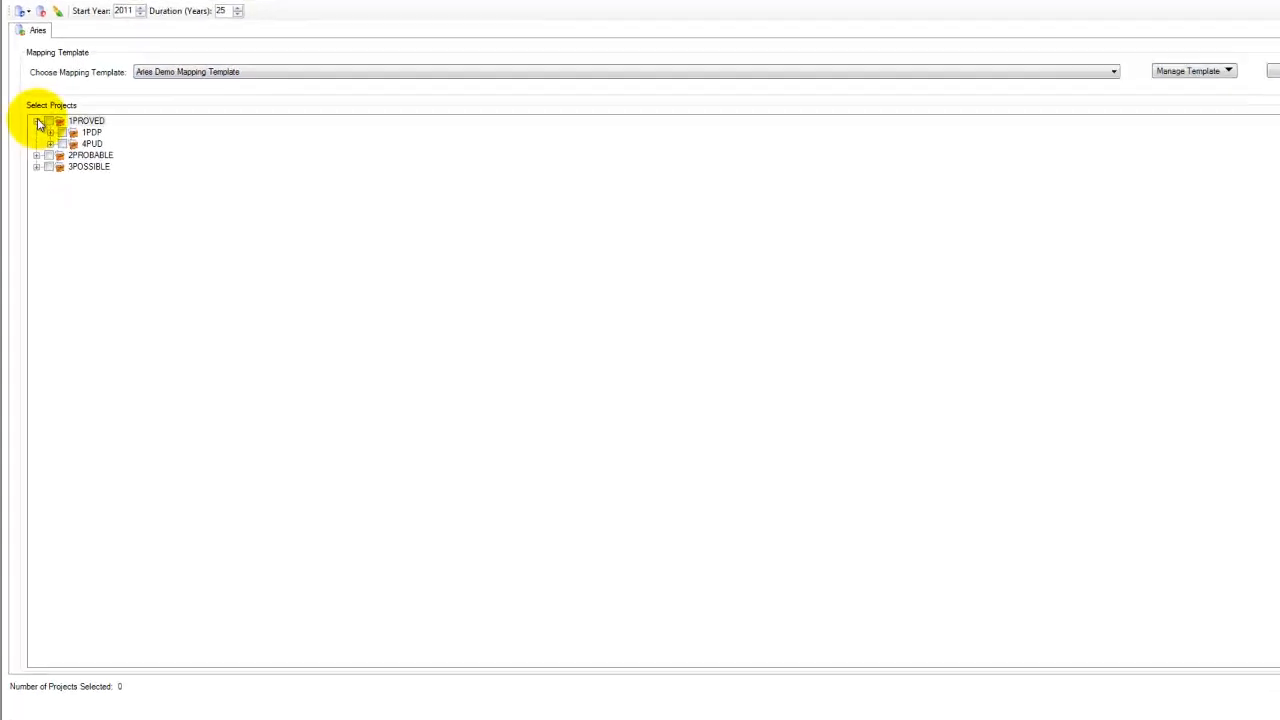
click(49, 104)
click(49, 88)
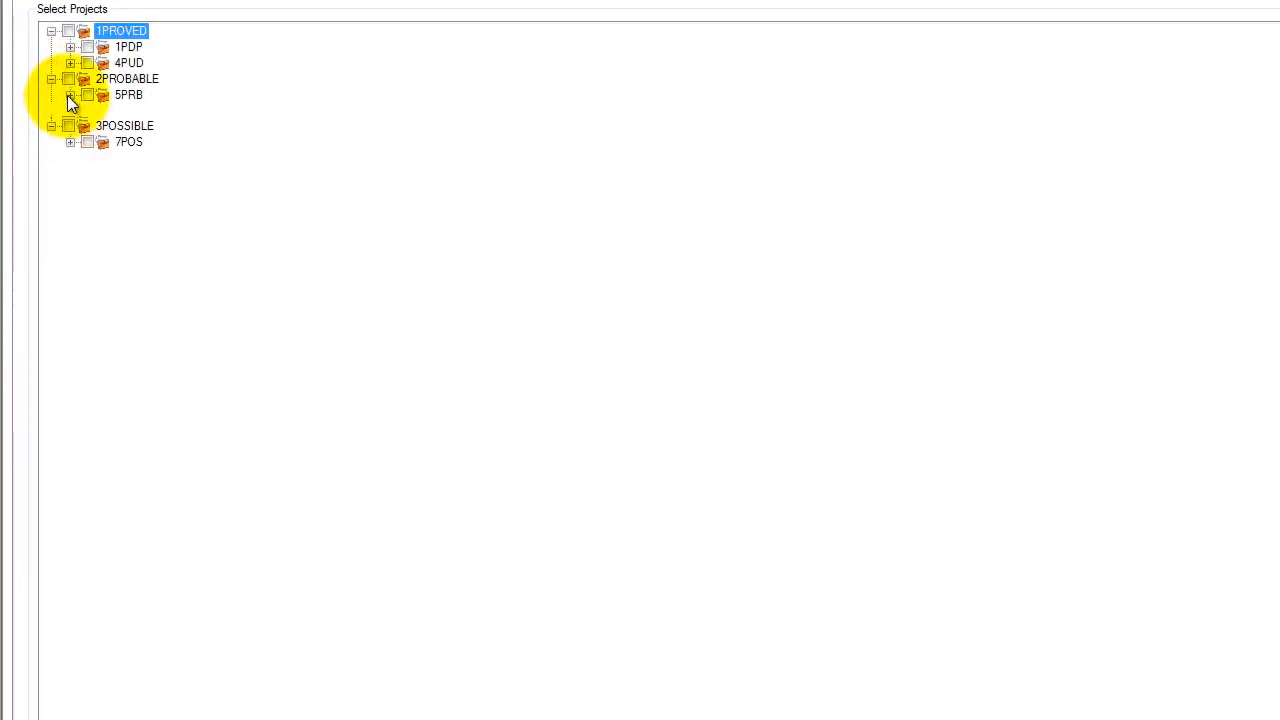
click(66, 103)
click(70, 63)
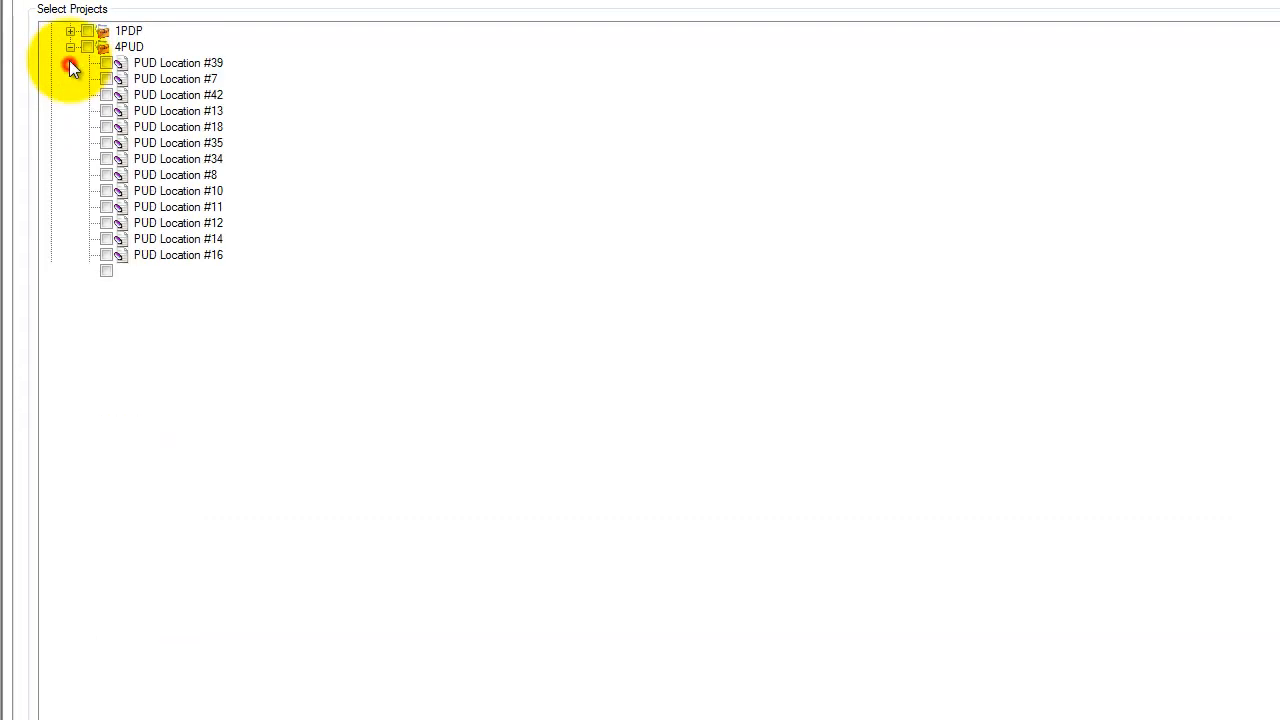
click(70, 48)
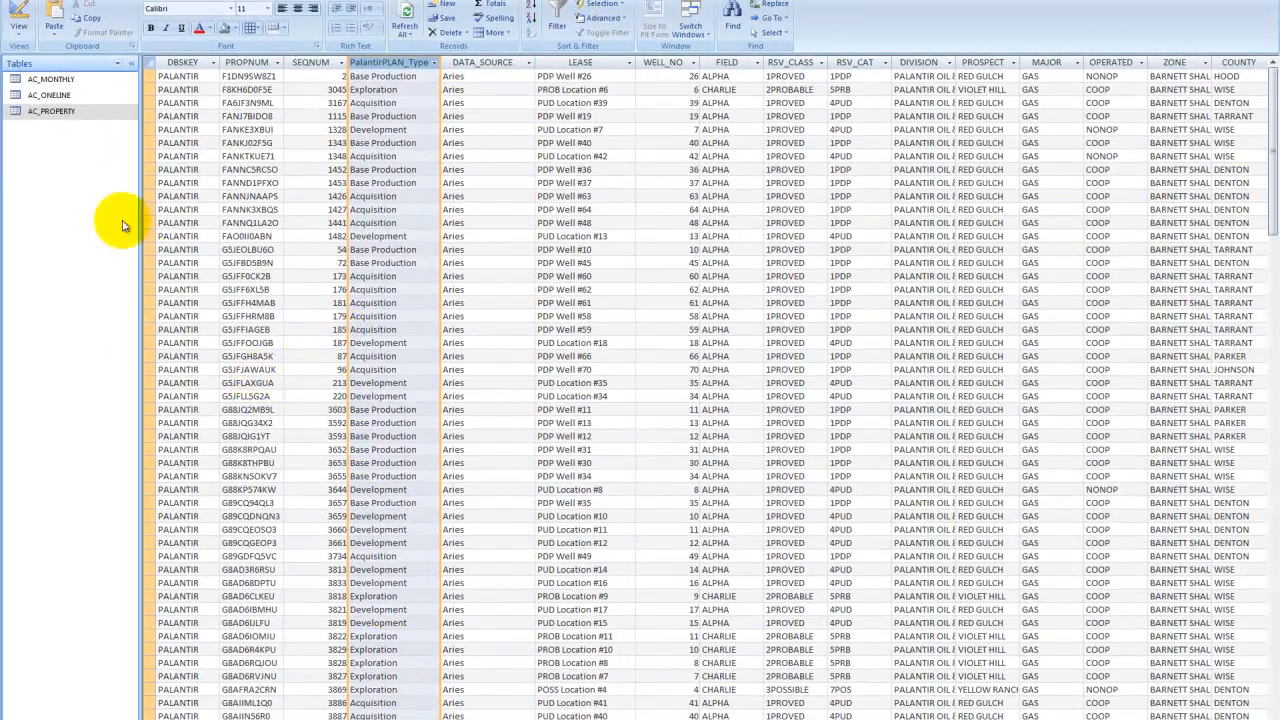
- Switch to Access and open the AC_MONTHLY table to examine its monthly data columns
click(93, 79)
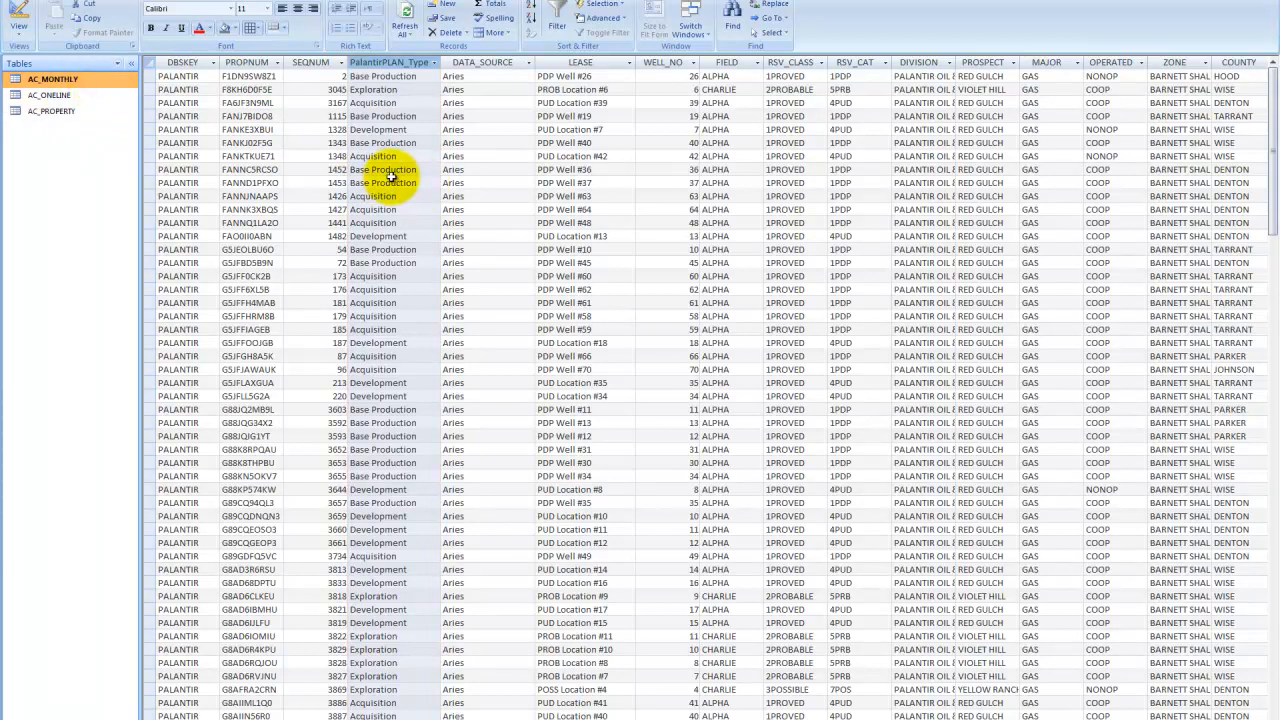
double_click(70, 79)
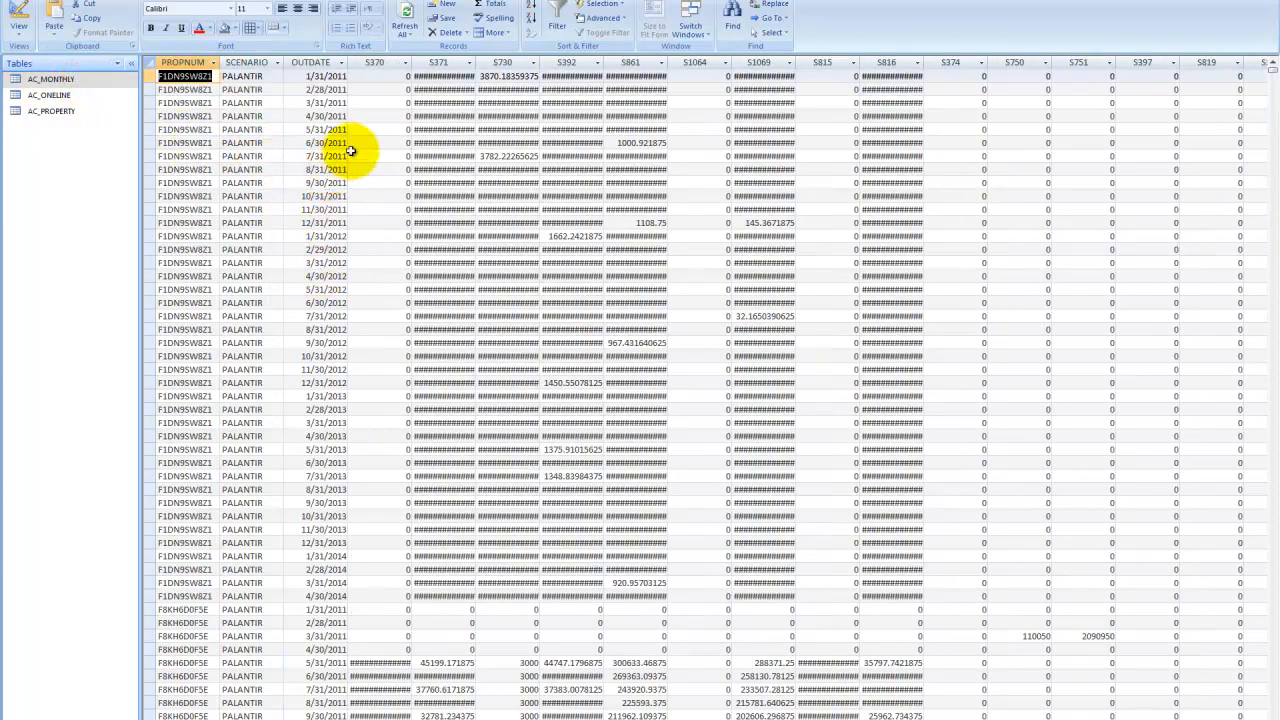
click(462, 62)
click(469, 62)
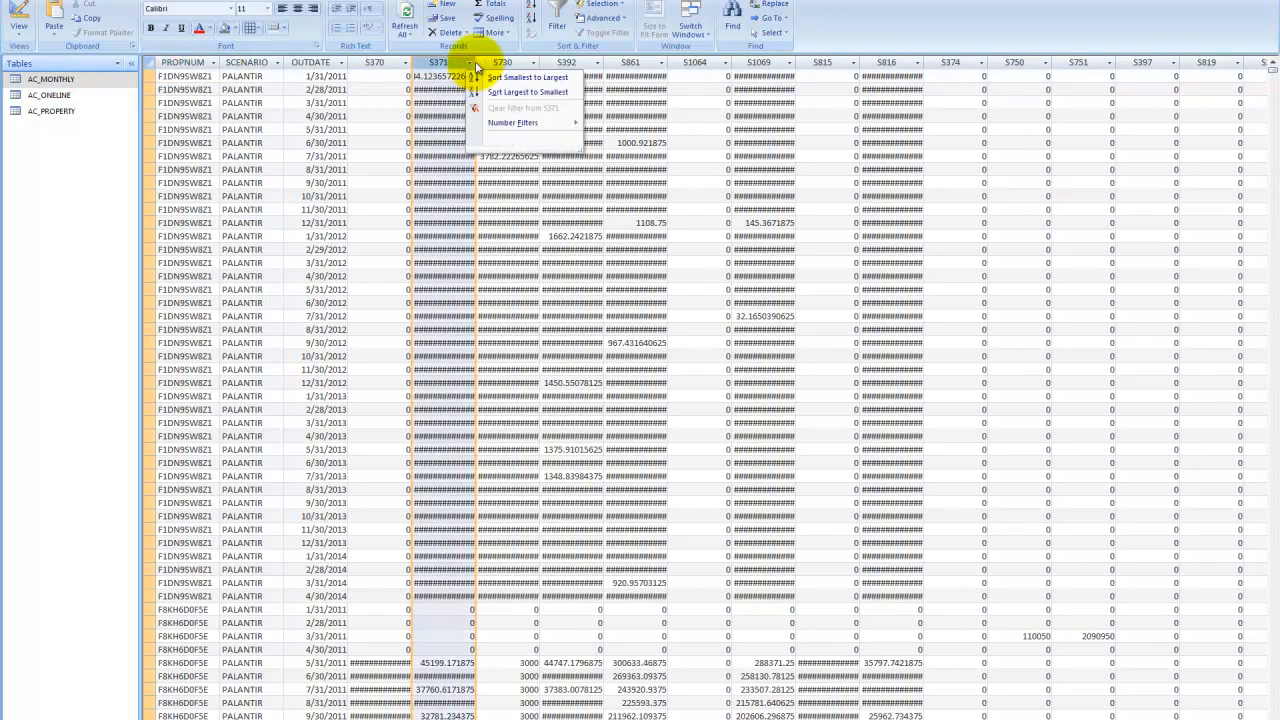
click(492, 62)
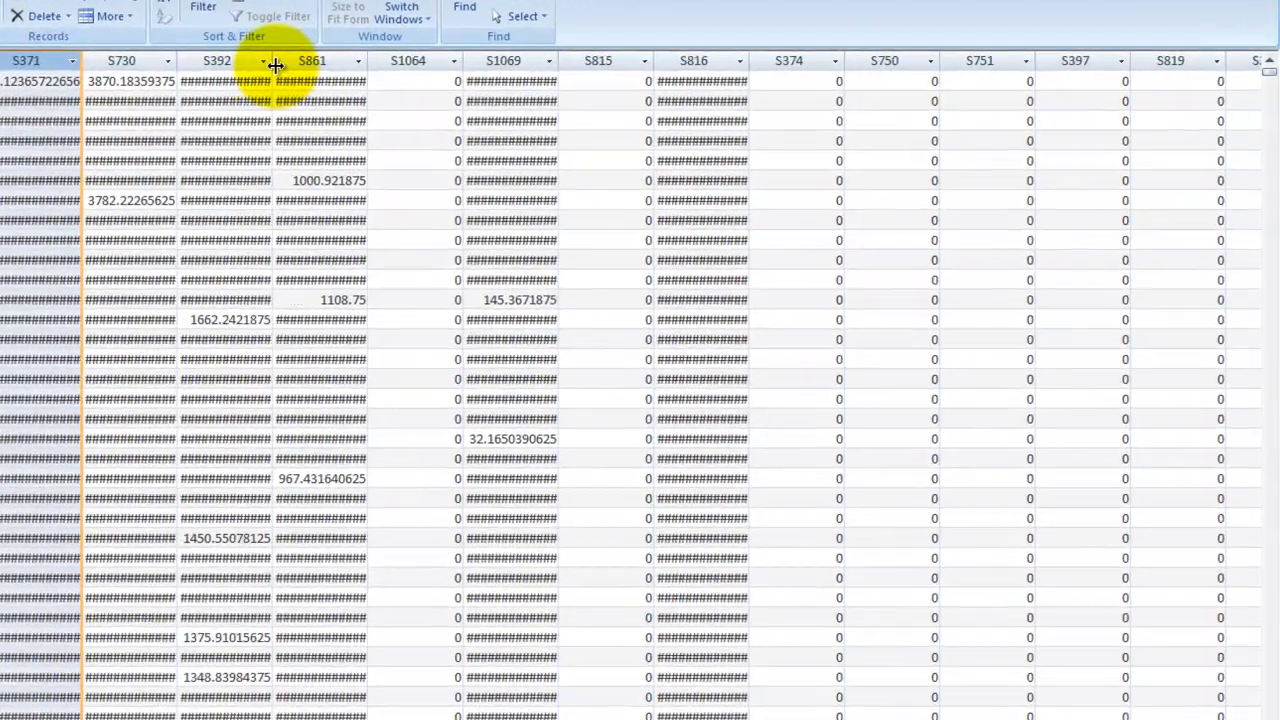
- Widen the S730 column and scroll across the AC_MONTHLY table to examine its monthly value columns
double_click(604, 62)
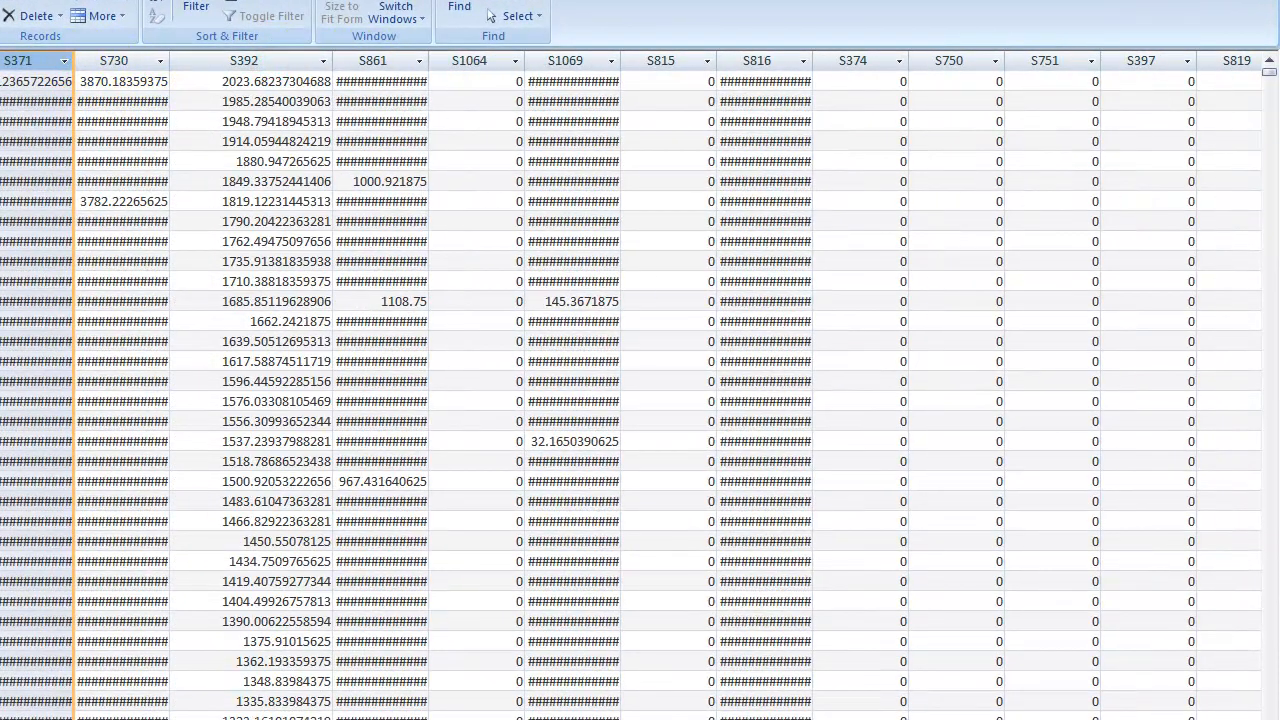
scroll(631, 385, right, 20)
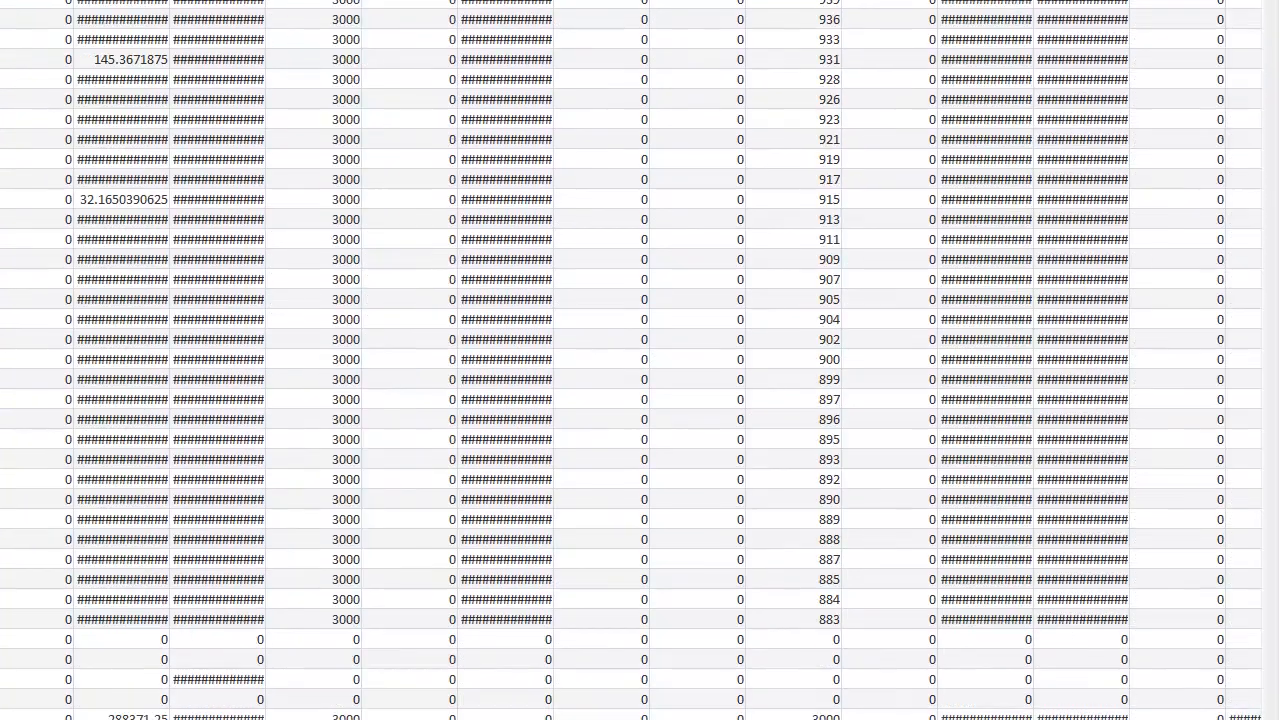
drag(640, 686, 900, 686)
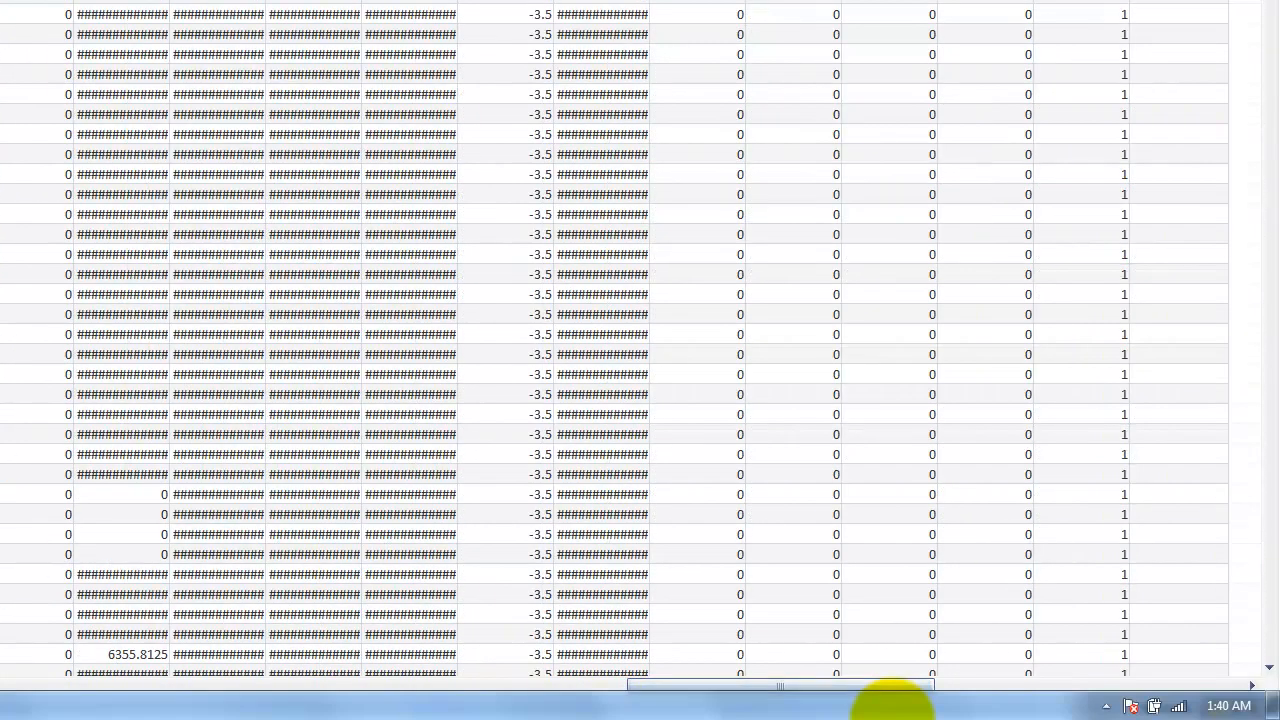
drag(230, 708, 114, 686)
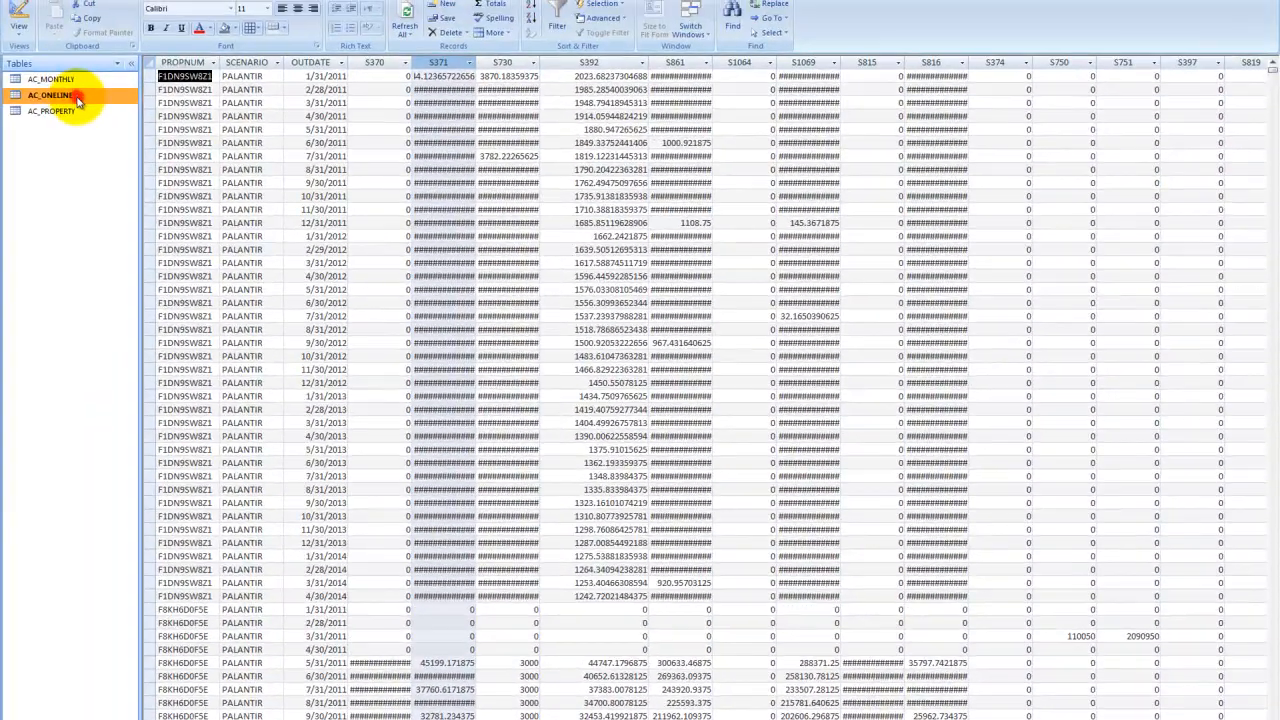
- Open the AC_ONELINE and AC_PROPERTY tables in turn to examine their columns, returning to AC_MONTHLY
double_click(79, 100)
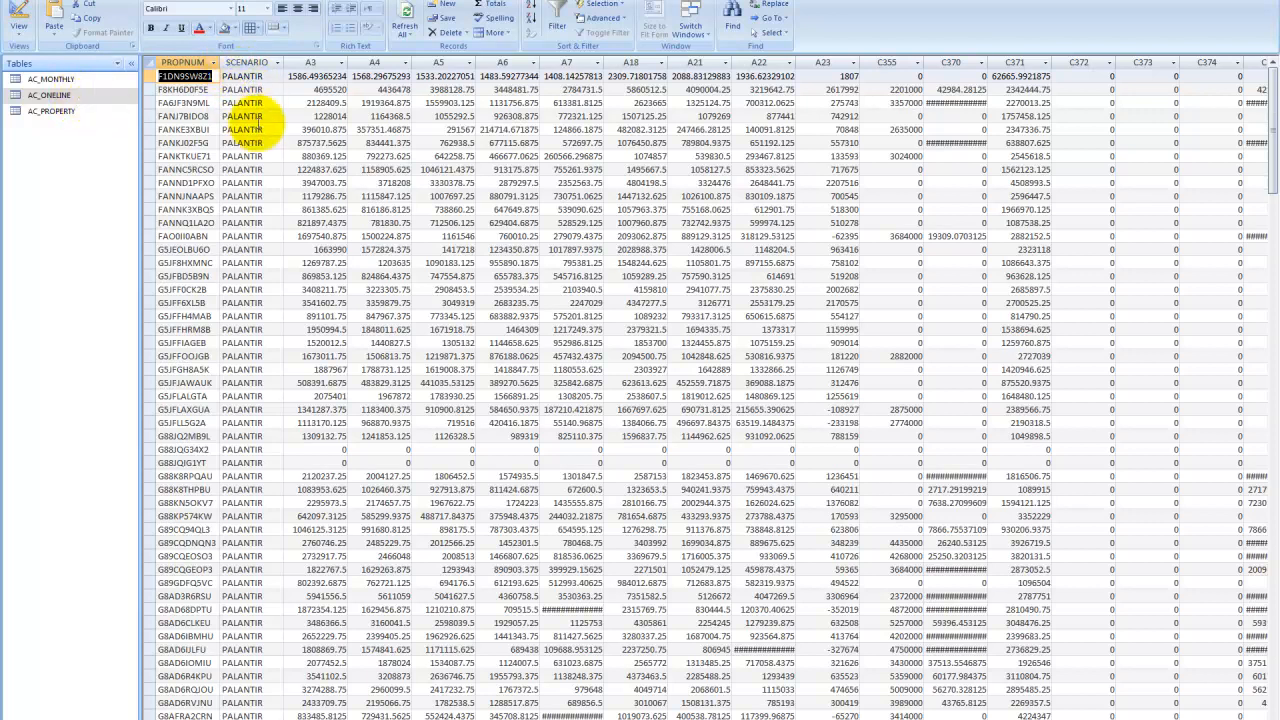
double_click(80, 111)
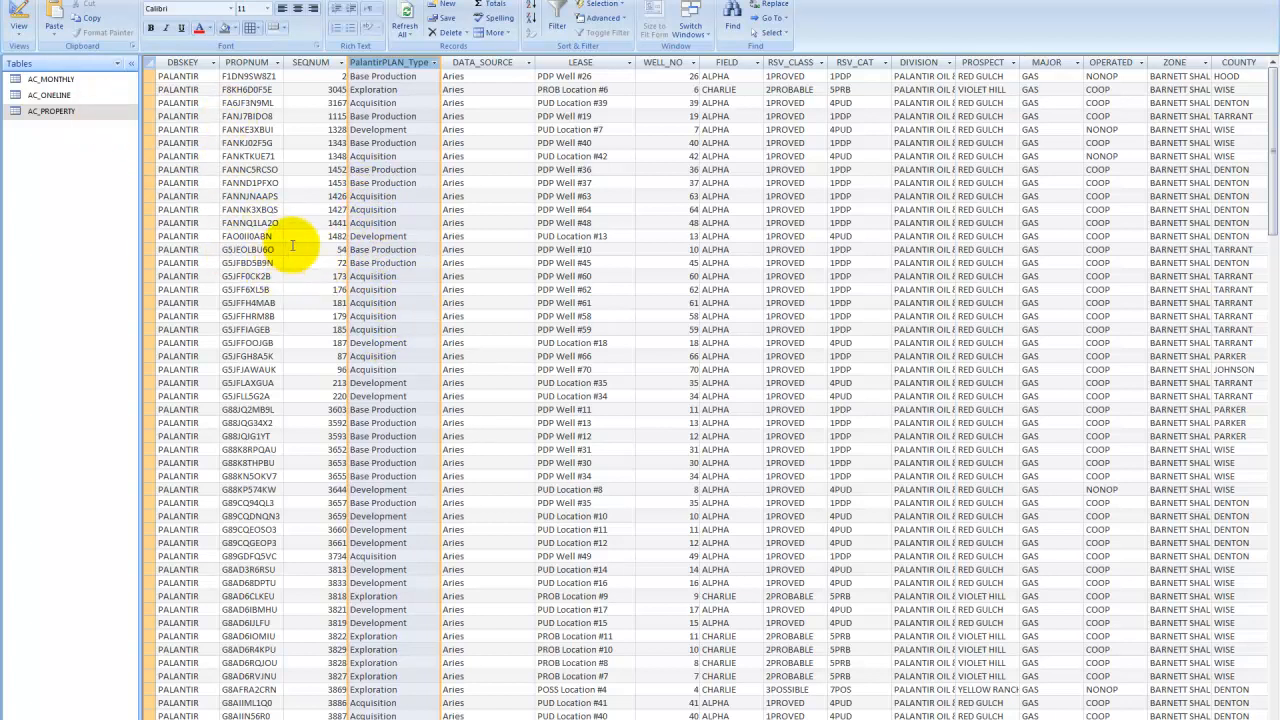
click(55, 95)
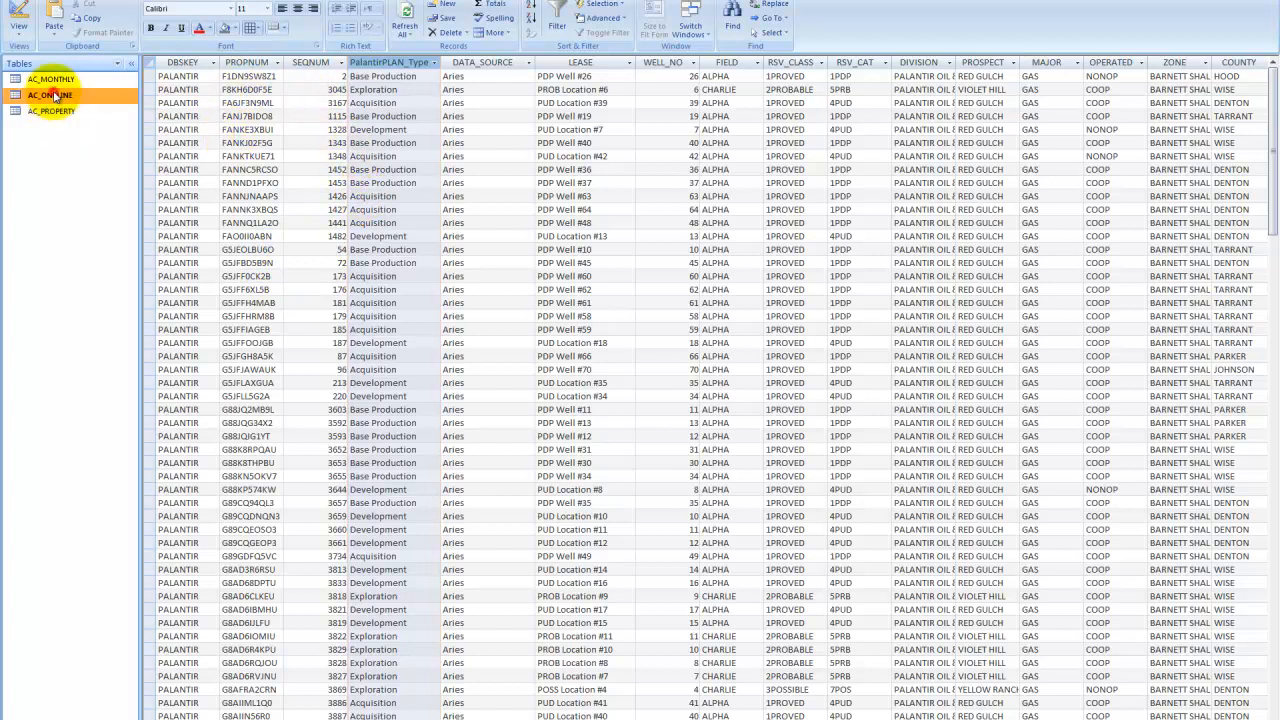
double_click(55, 95)
click(70, 80)
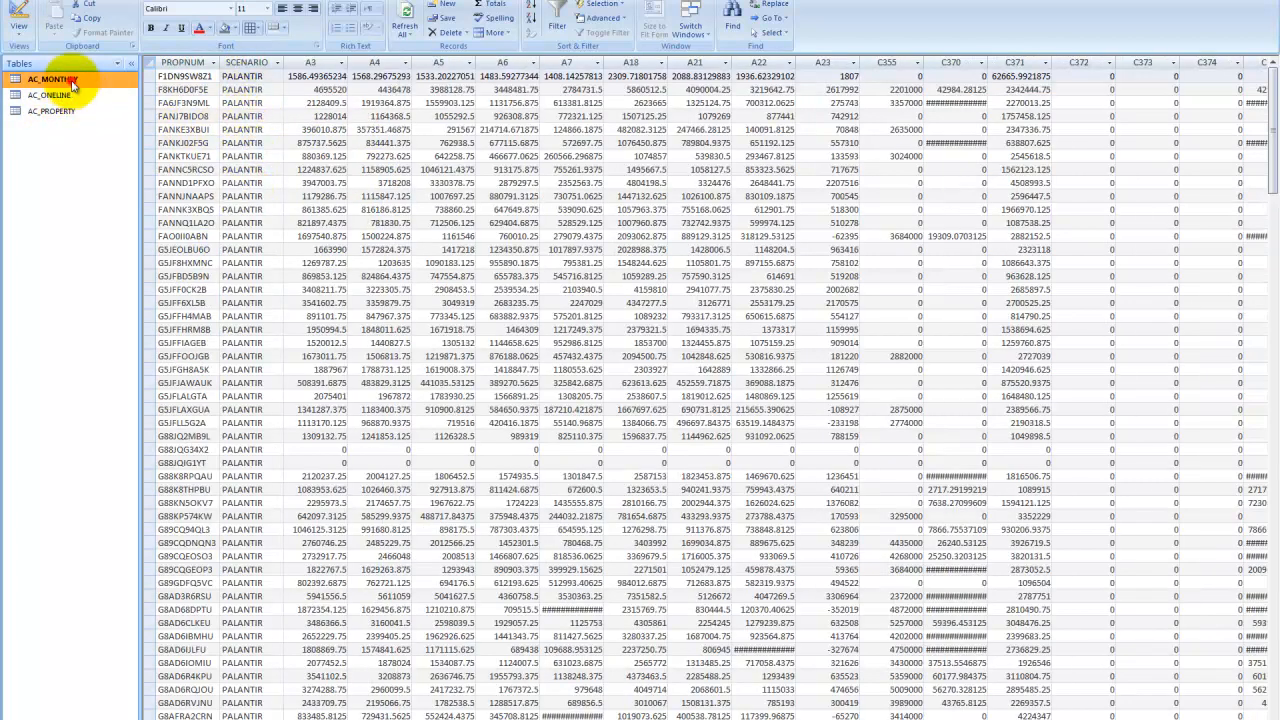
double_click(72, 84)
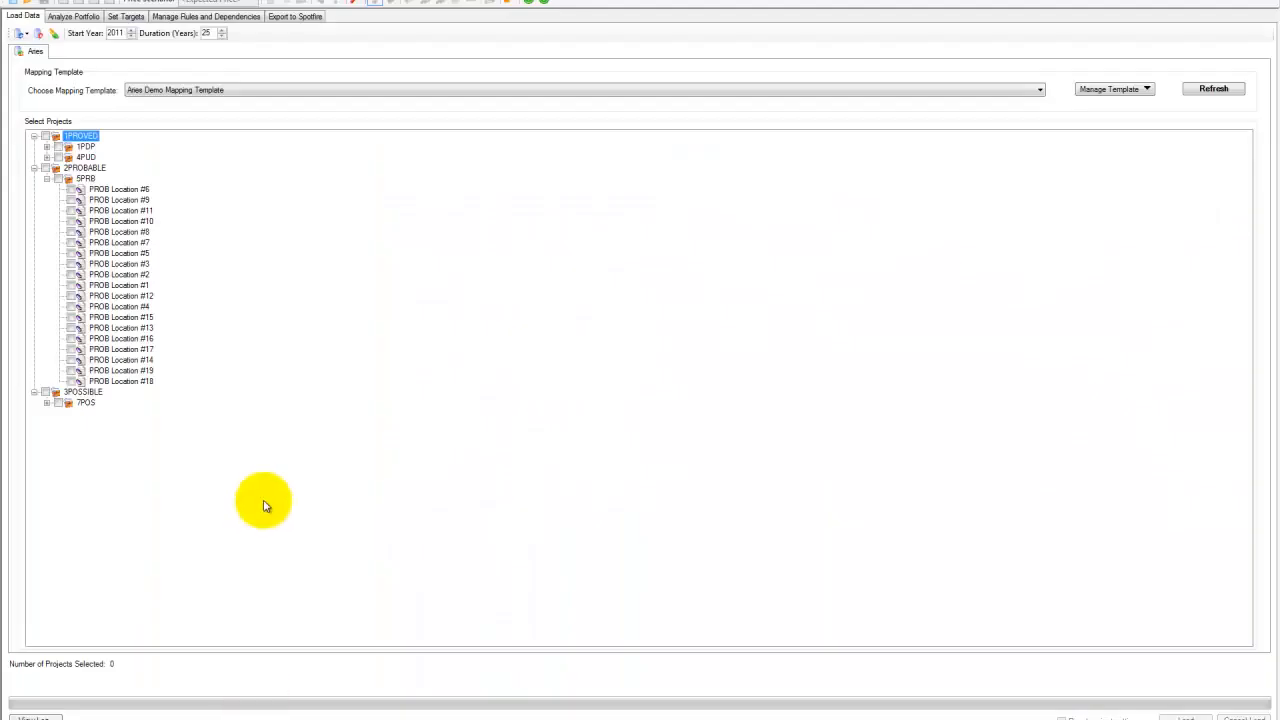
- Edit the Ares Demo Mapping Template, connect it to the data source, and open its variables
click(1131, 91)
click(1112, 136)
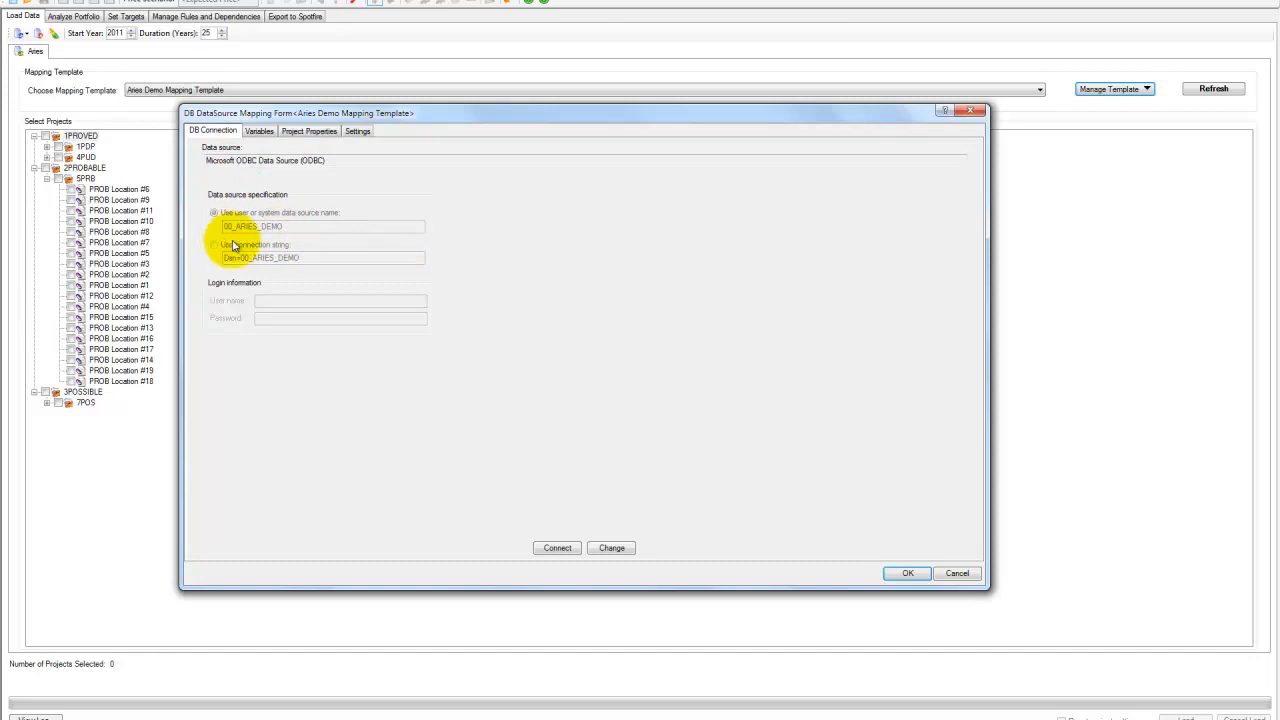
click(559, 551)
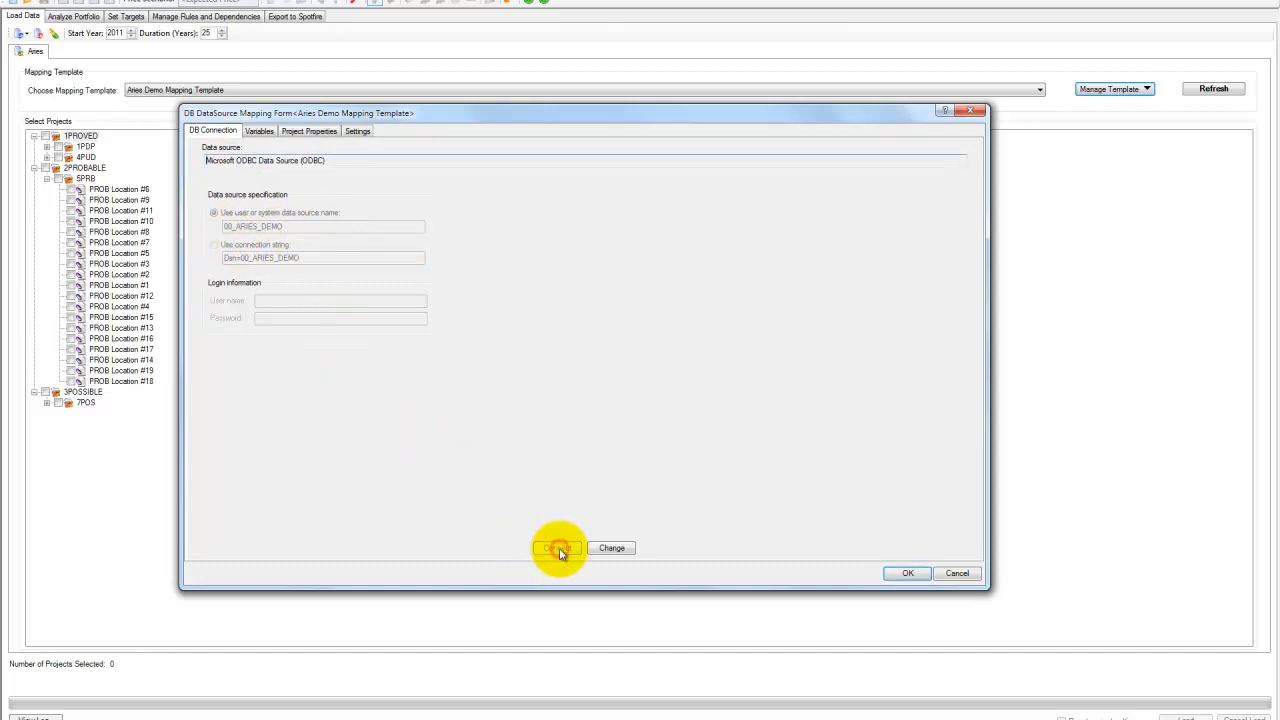
click(261, 132)
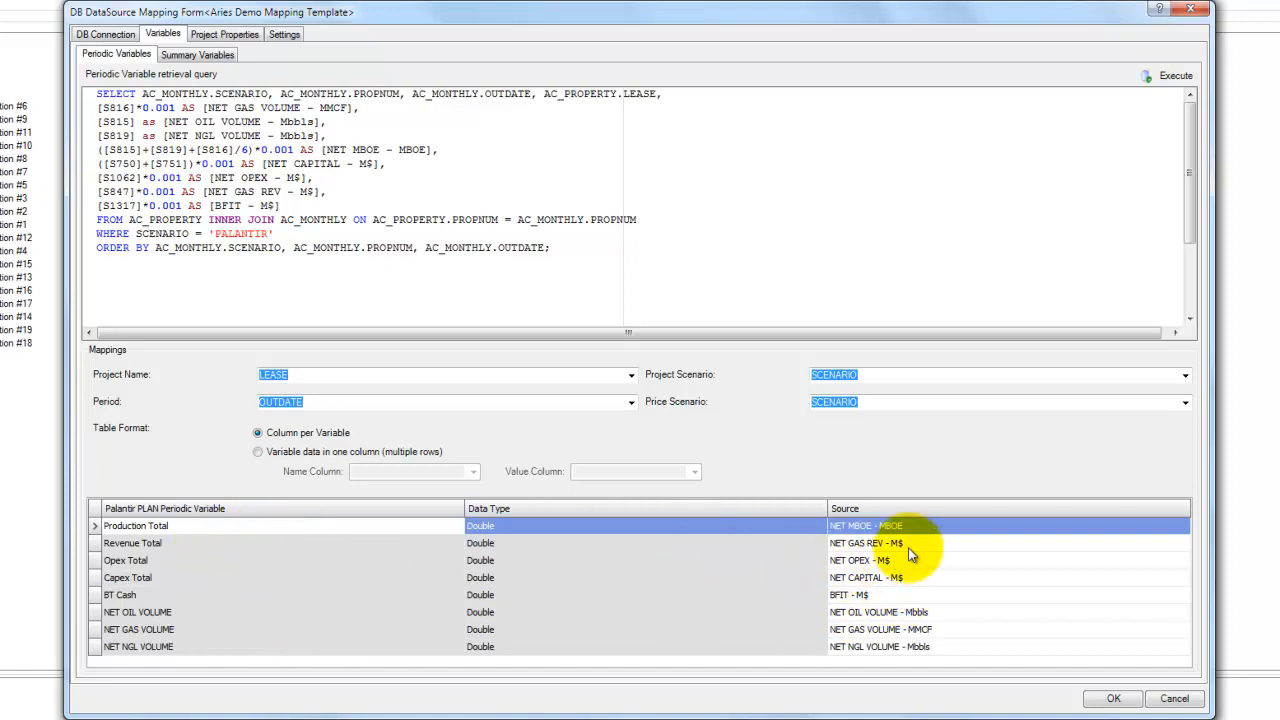
- Review the source columns mapped to Production Total and NET OIL VOLUME in the periodic variables grid
click(936, 530)
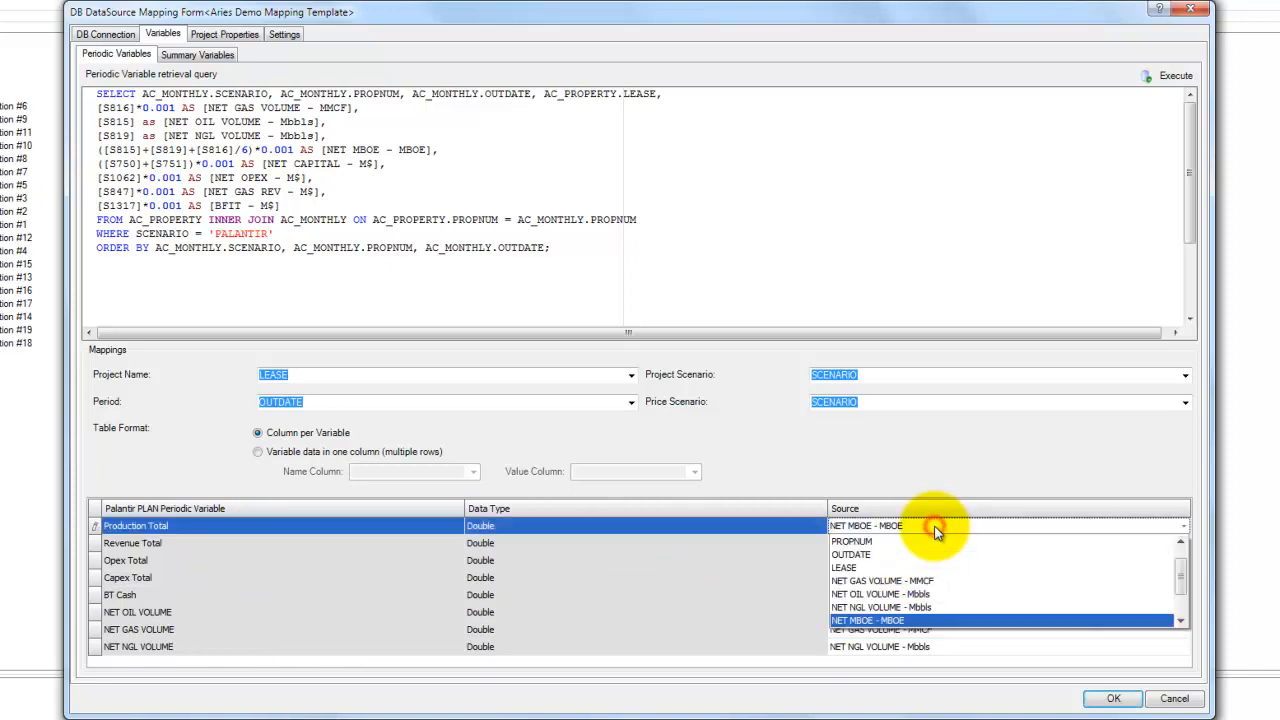
click(913, 620)
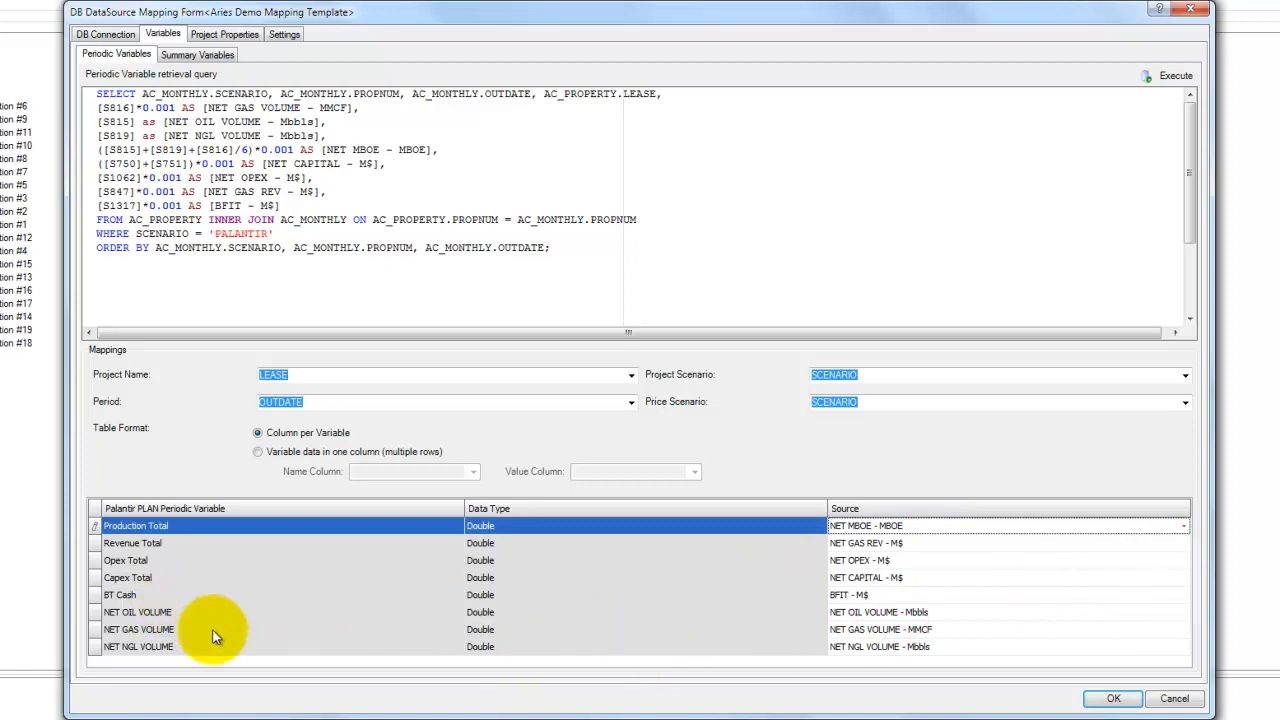
click(943, 617)
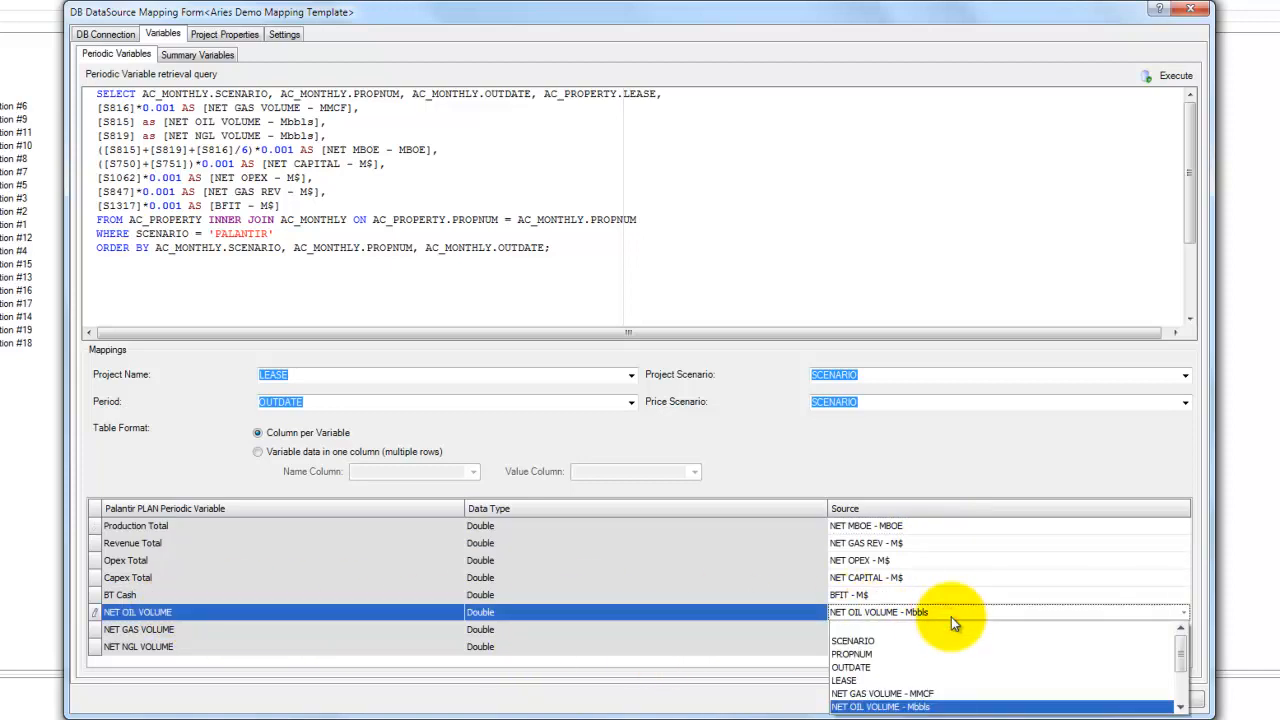
click(927, 706)
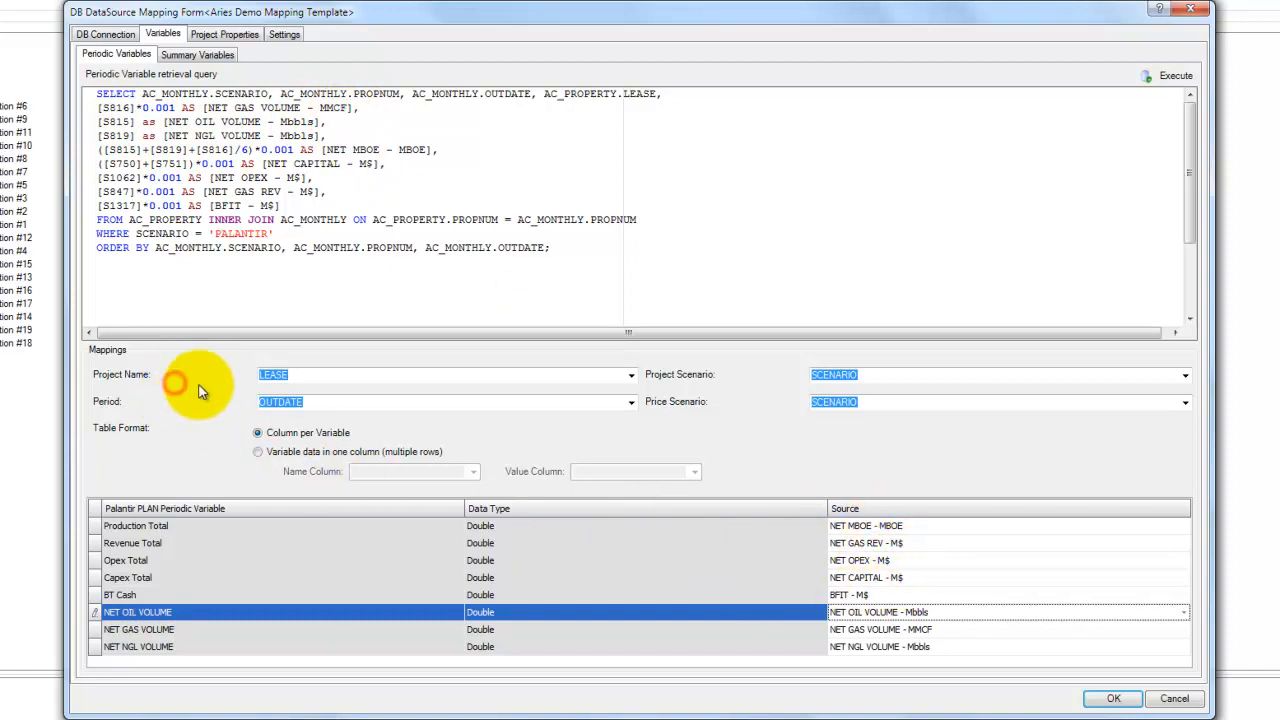
click(301, 376)
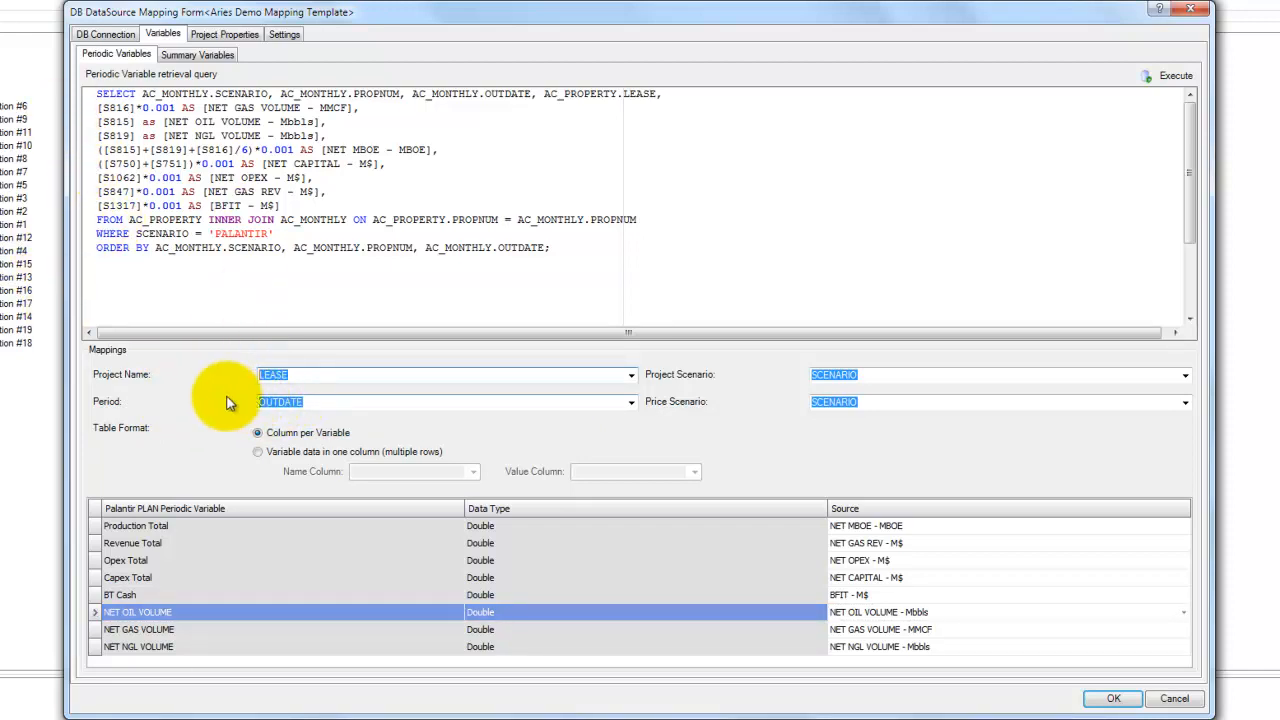
- Compare the periodic and summary variable retrieval queries, selecting the periodic query text
click(190, 55)
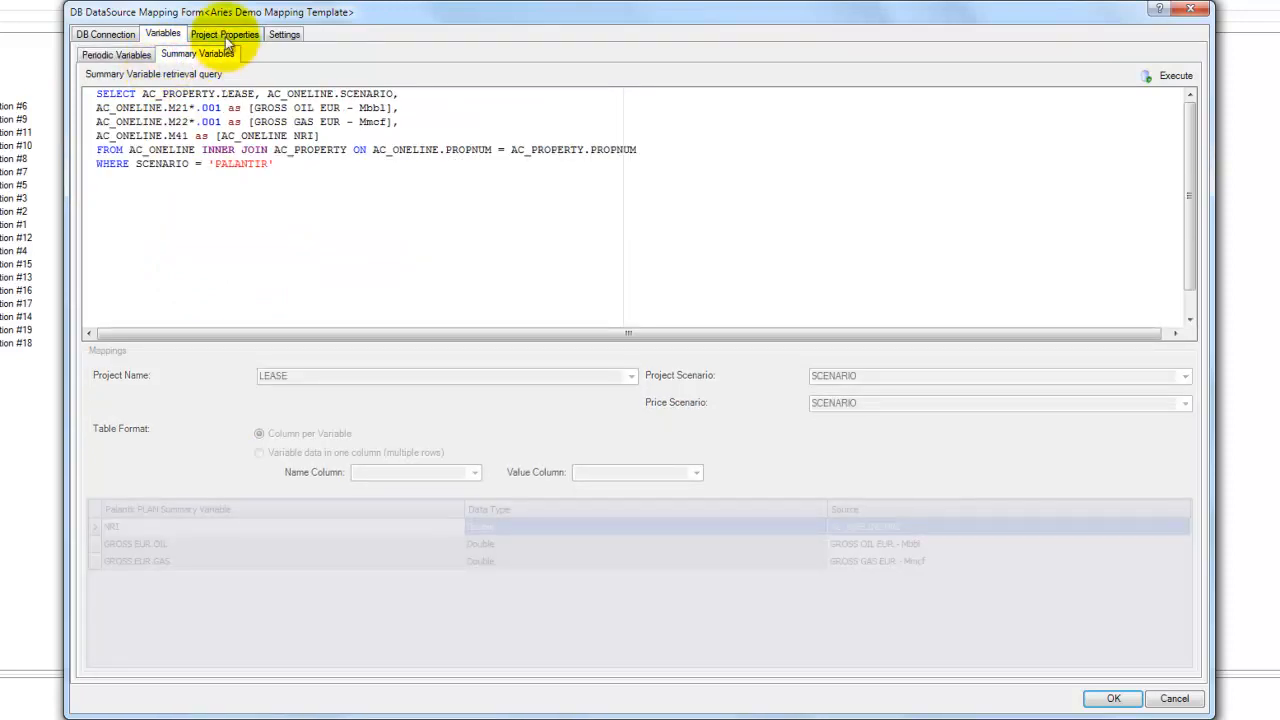
click(226, 36)
click(163, 33)
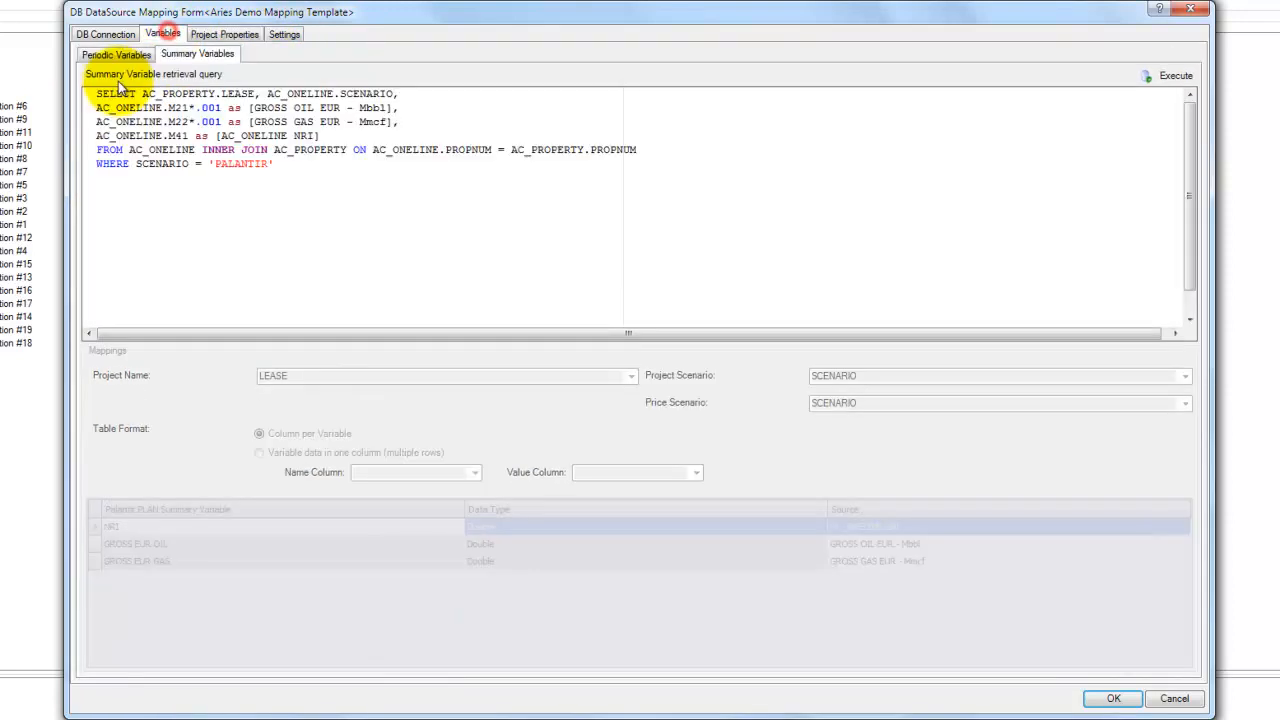
click(116, 57)
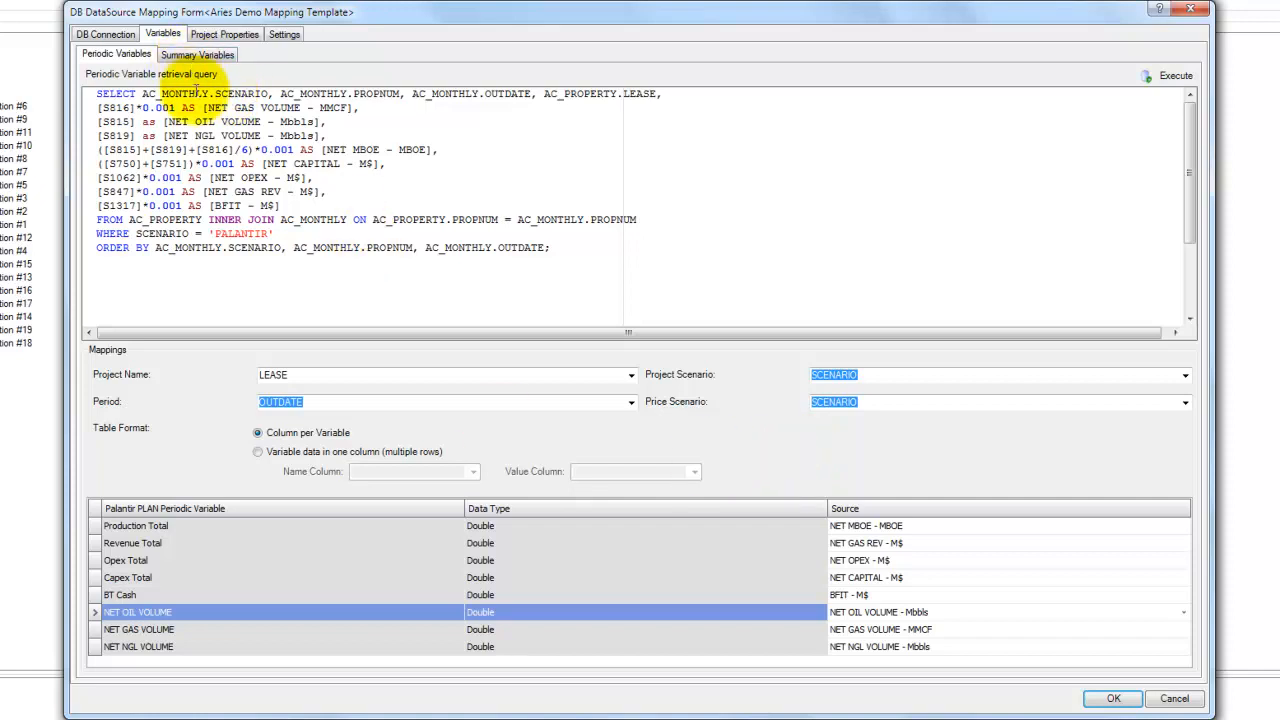
drag(97, 93, 467, 296)
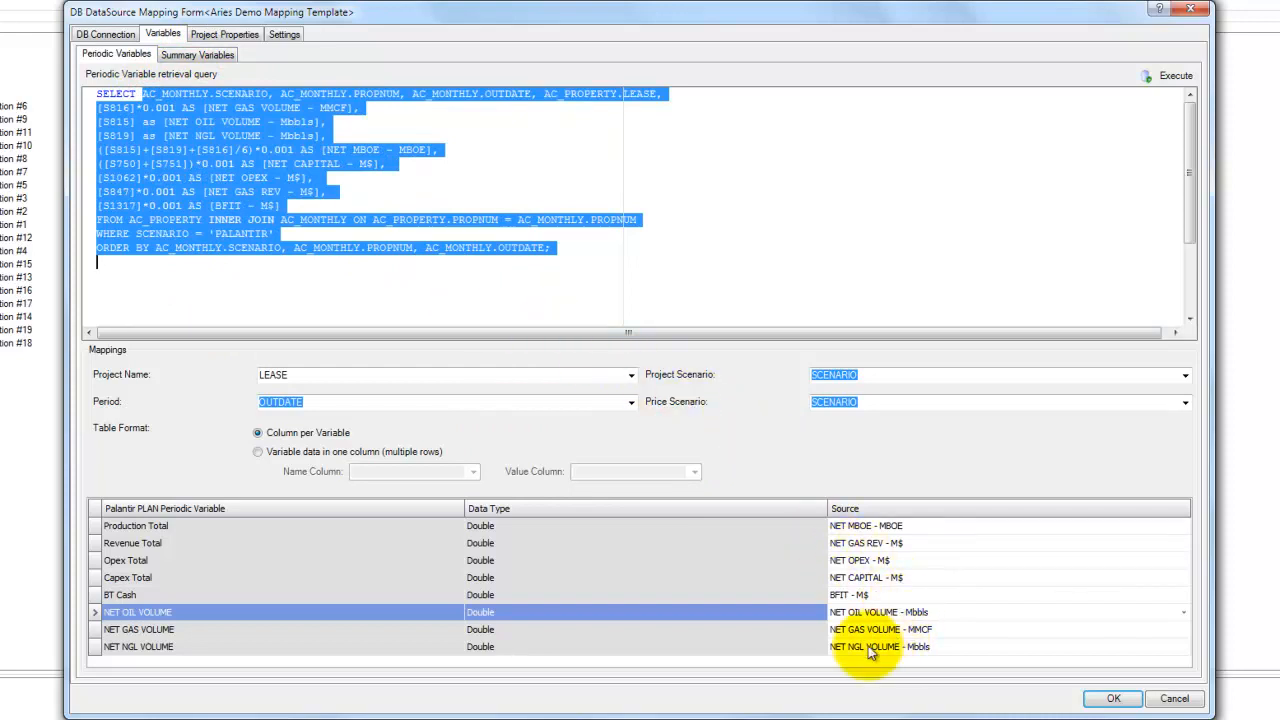
click(197, 54)
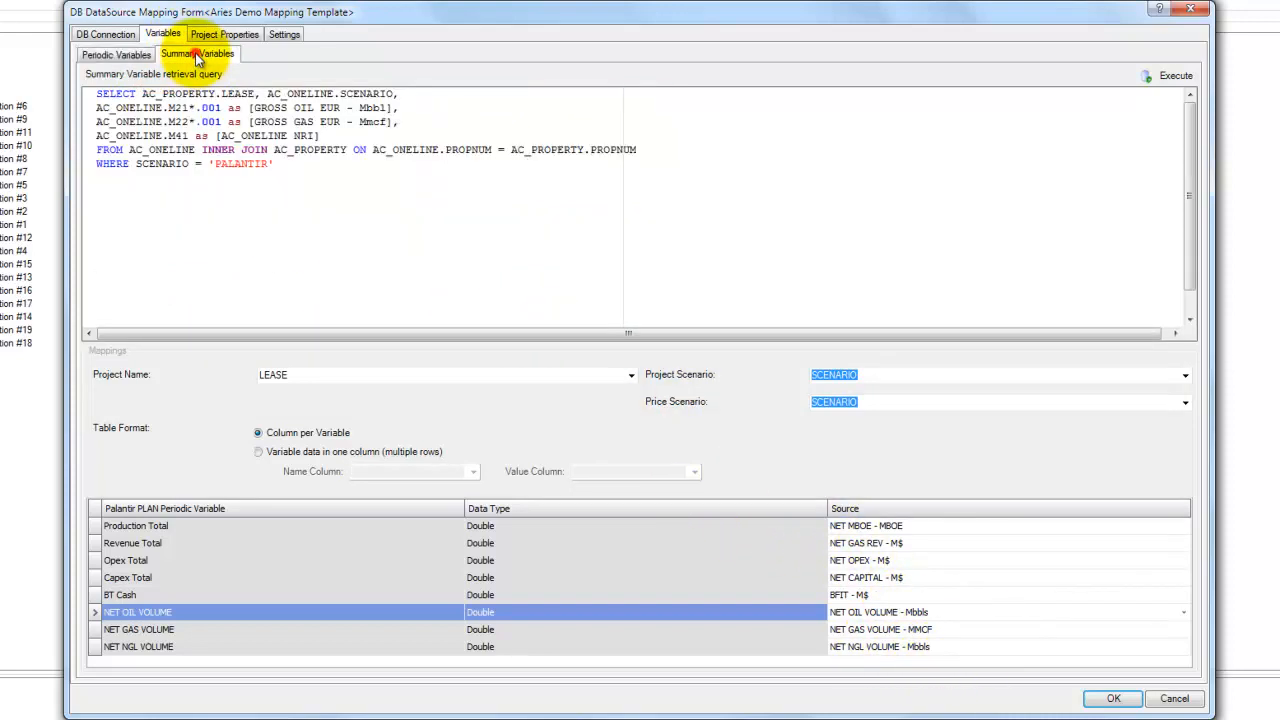
- Execute the summary variable retrieval query and review its SQL text
click(1168, 76)
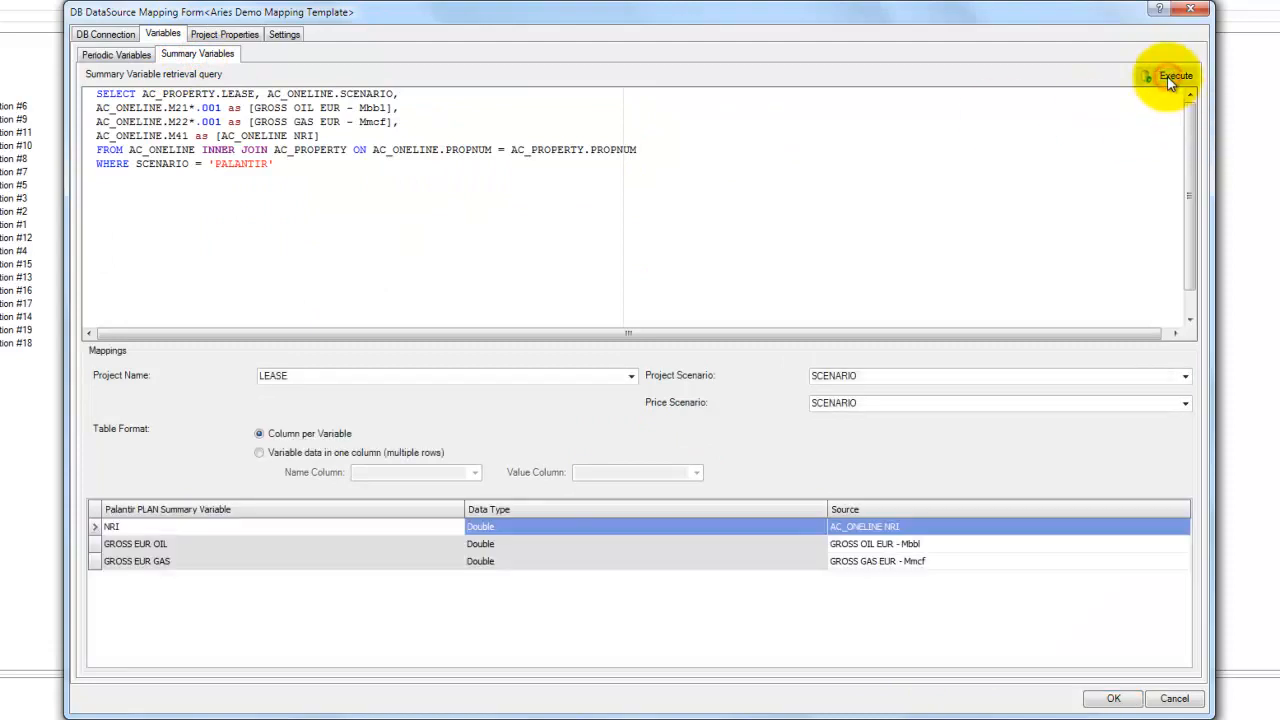
drag(155, 107, 354, 342)
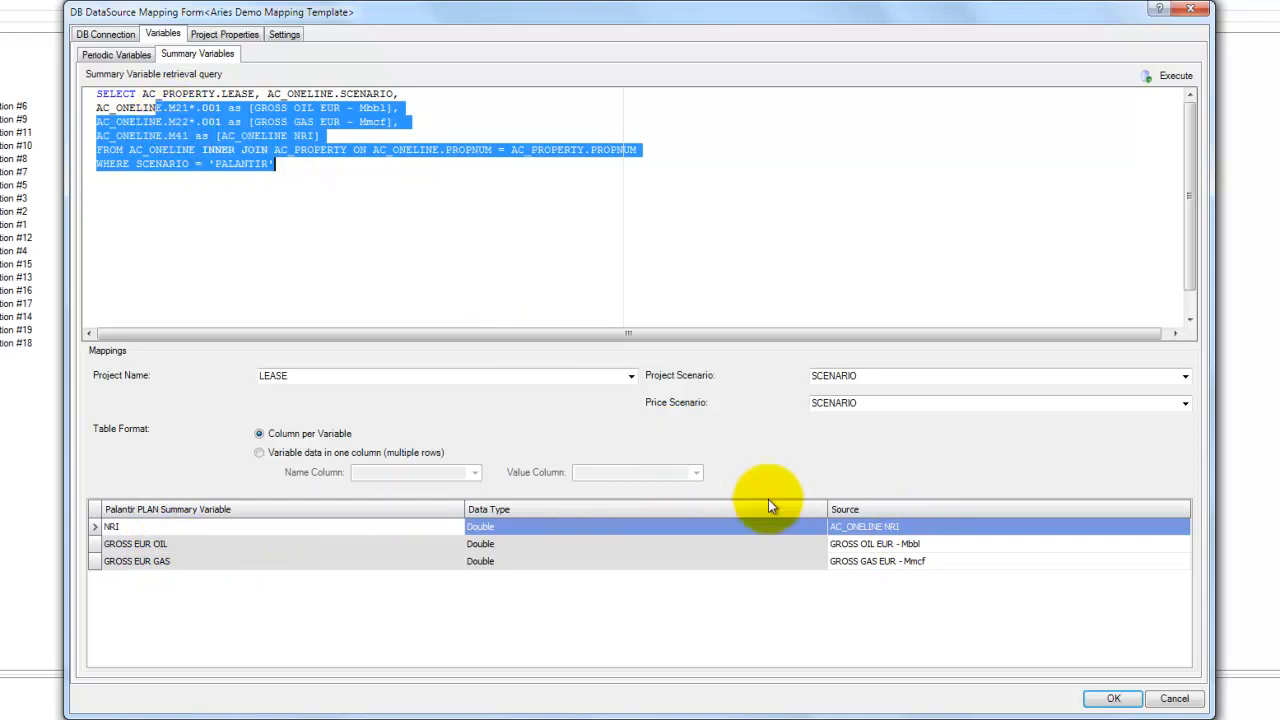
click(443, 241)
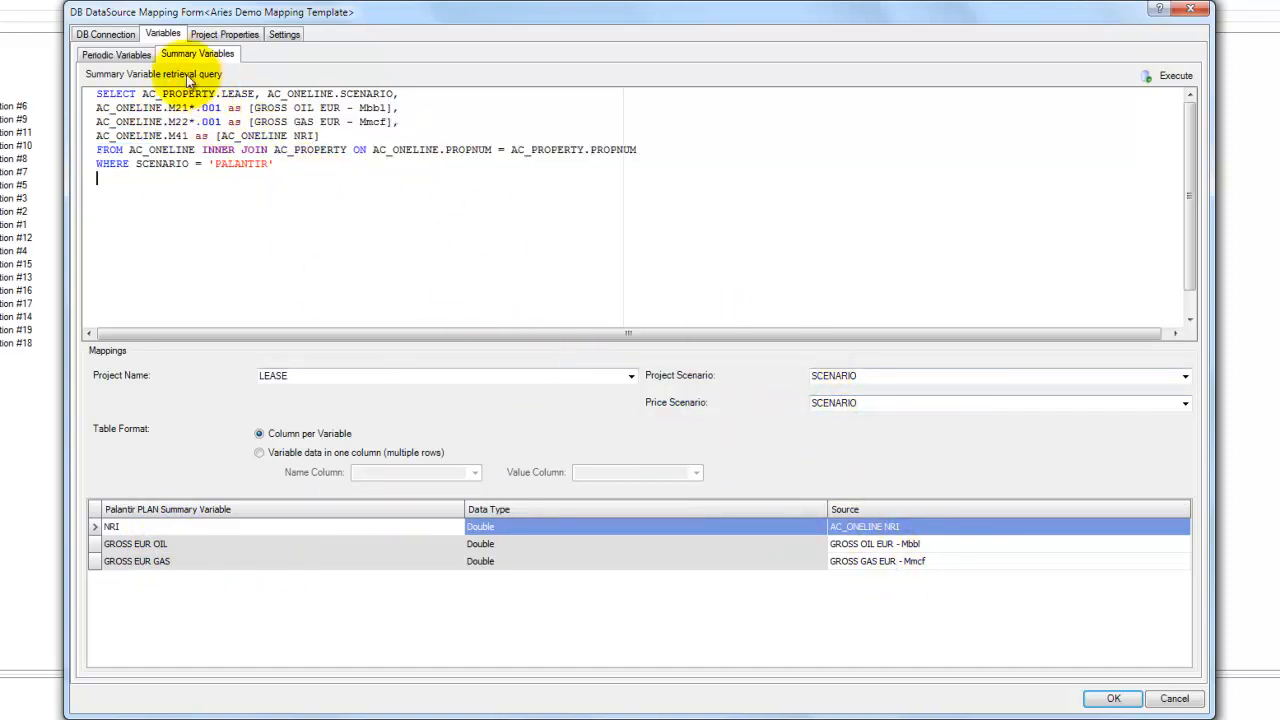
- Switch to the project properties and review the Project Property retrieval query text
click(120, 54)
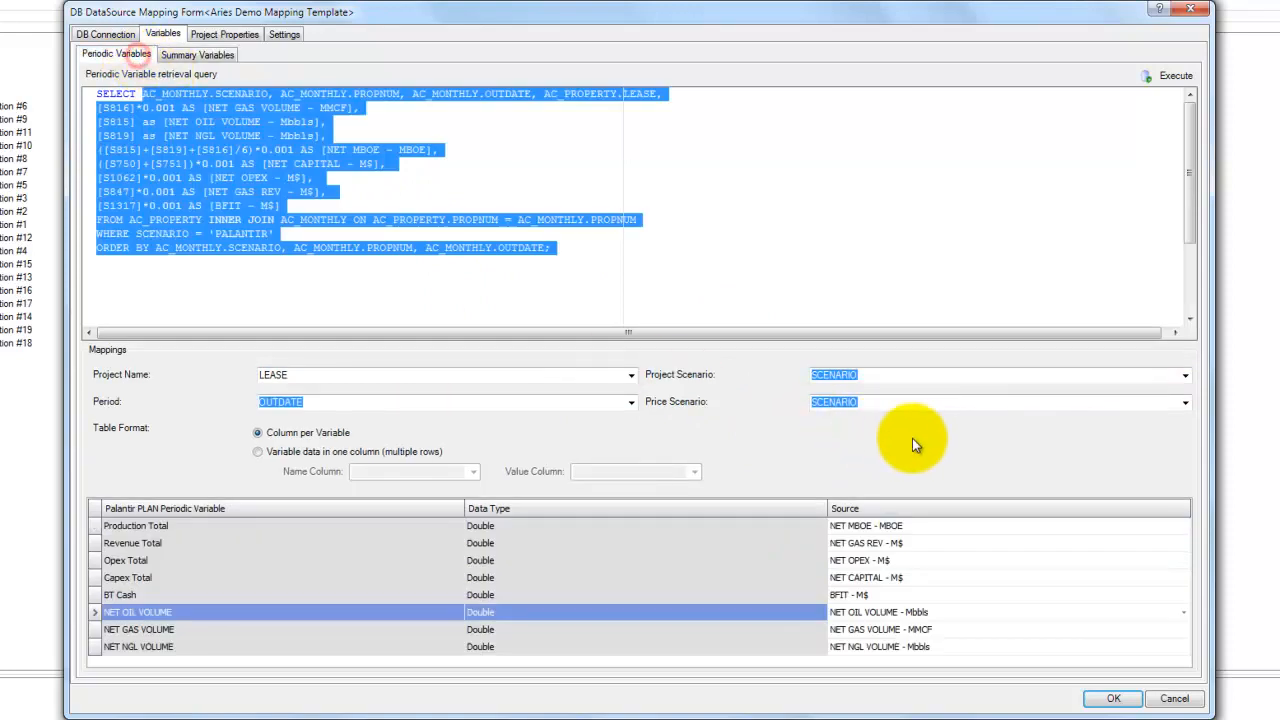
click(194, 55)
click(226, 35)
click(294, 131)
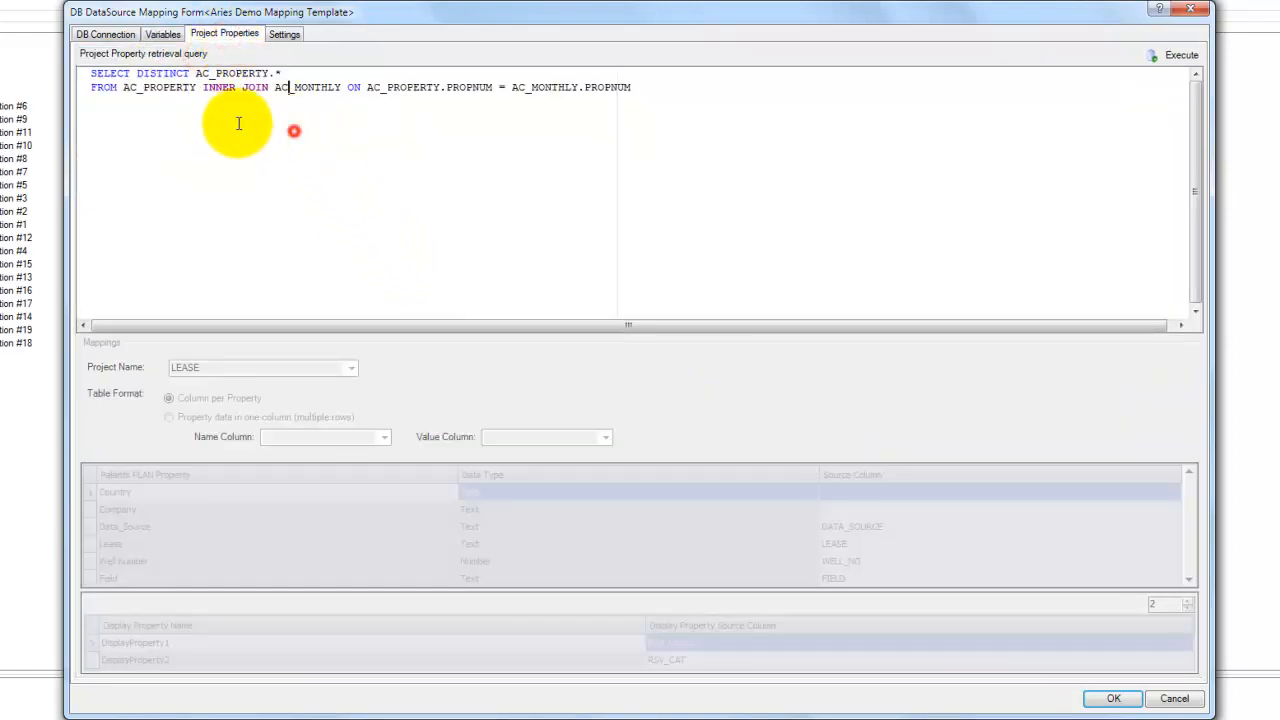
drag(117, 75, 637, 133)
click(822, 112)
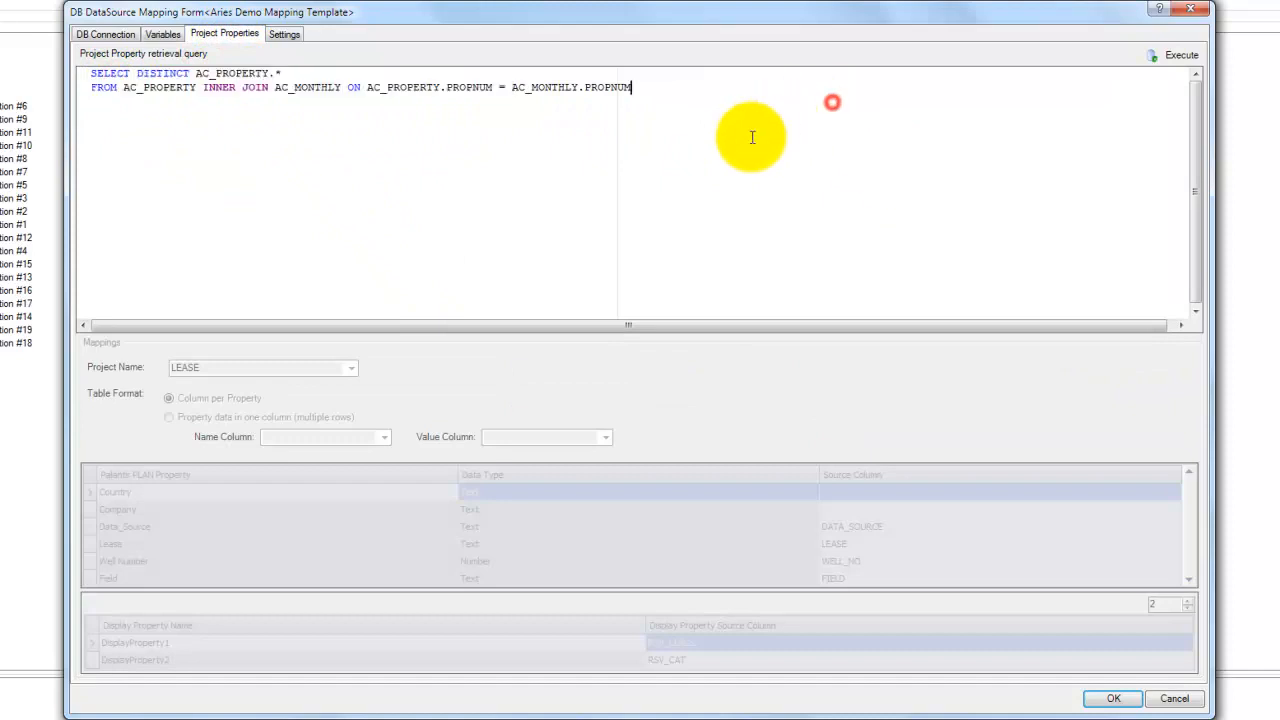
- Execute the project property query and scroll through the property-to-source-column mappings
click(1180, 55)
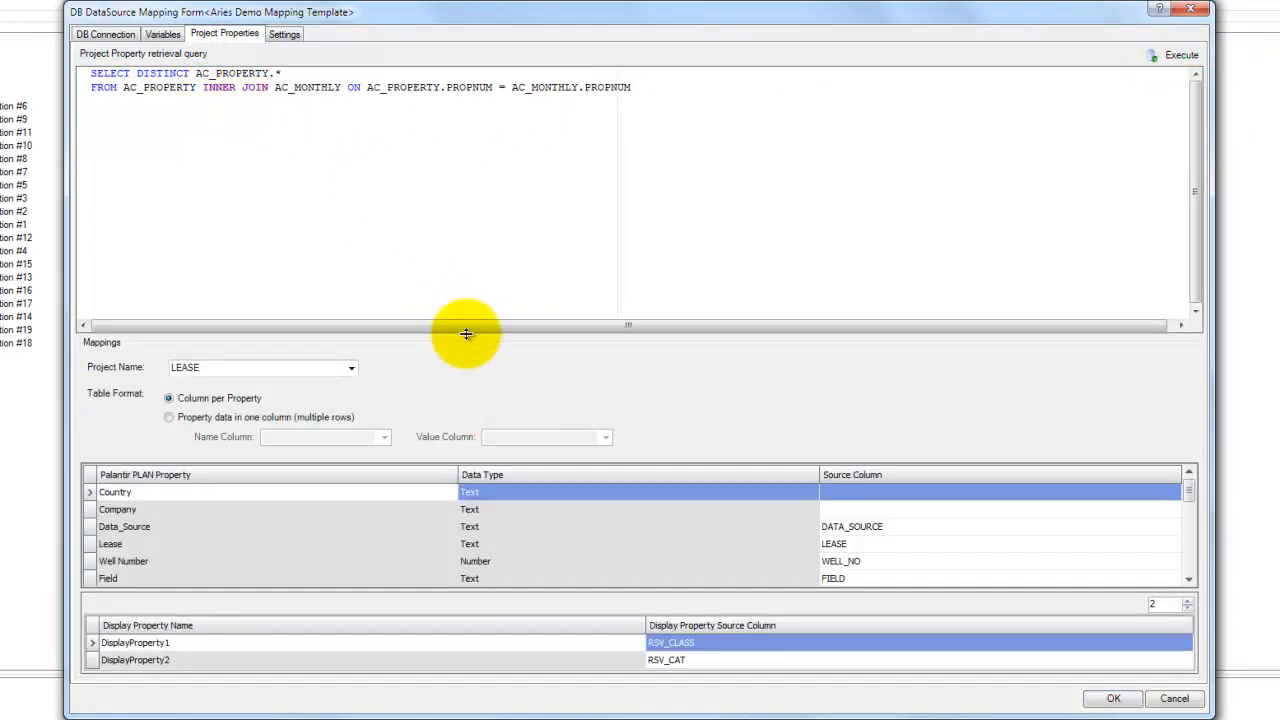
drag(466, 335, 466, 211)
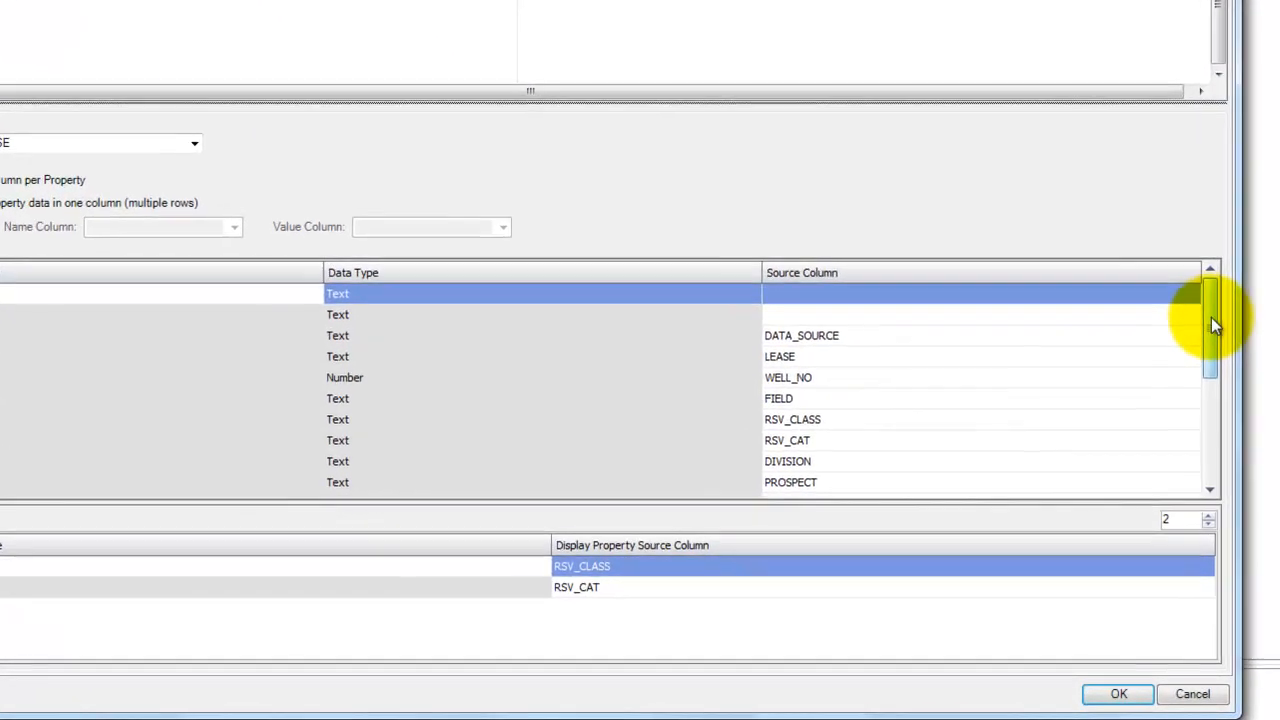
drag(1211, 317, 1216, 411)
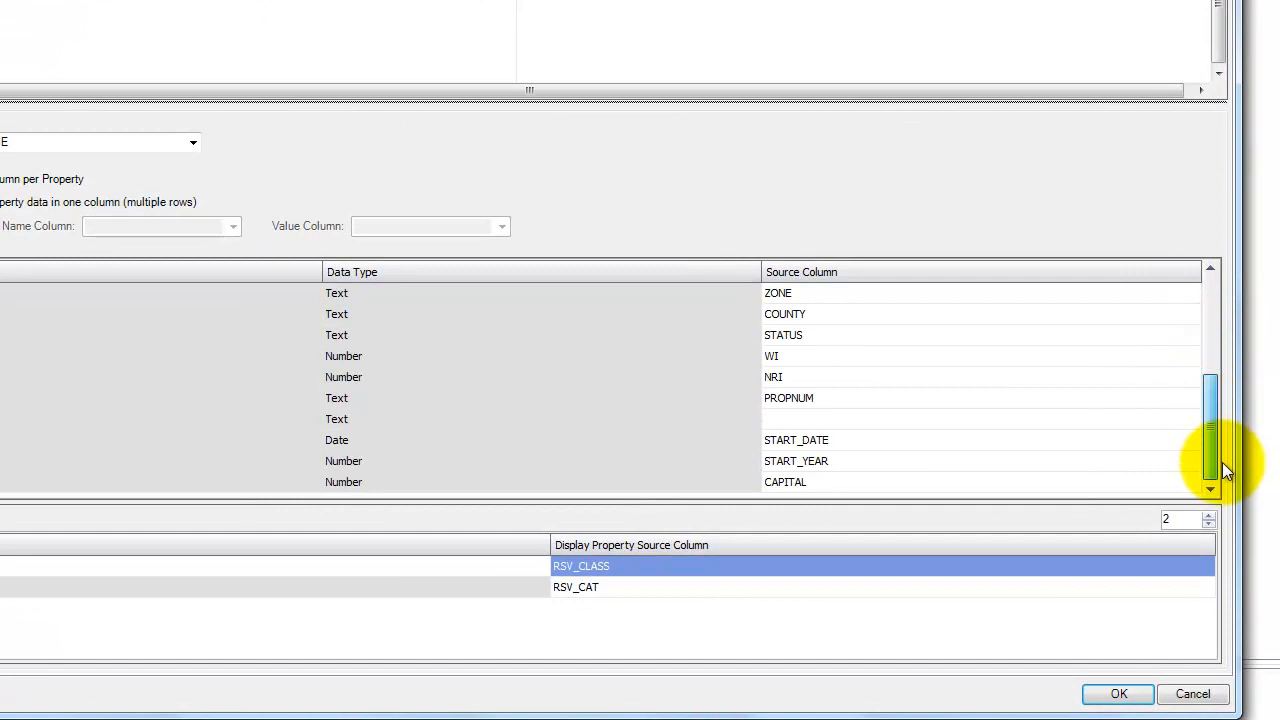
drag(1222, 462, 1147, 225)
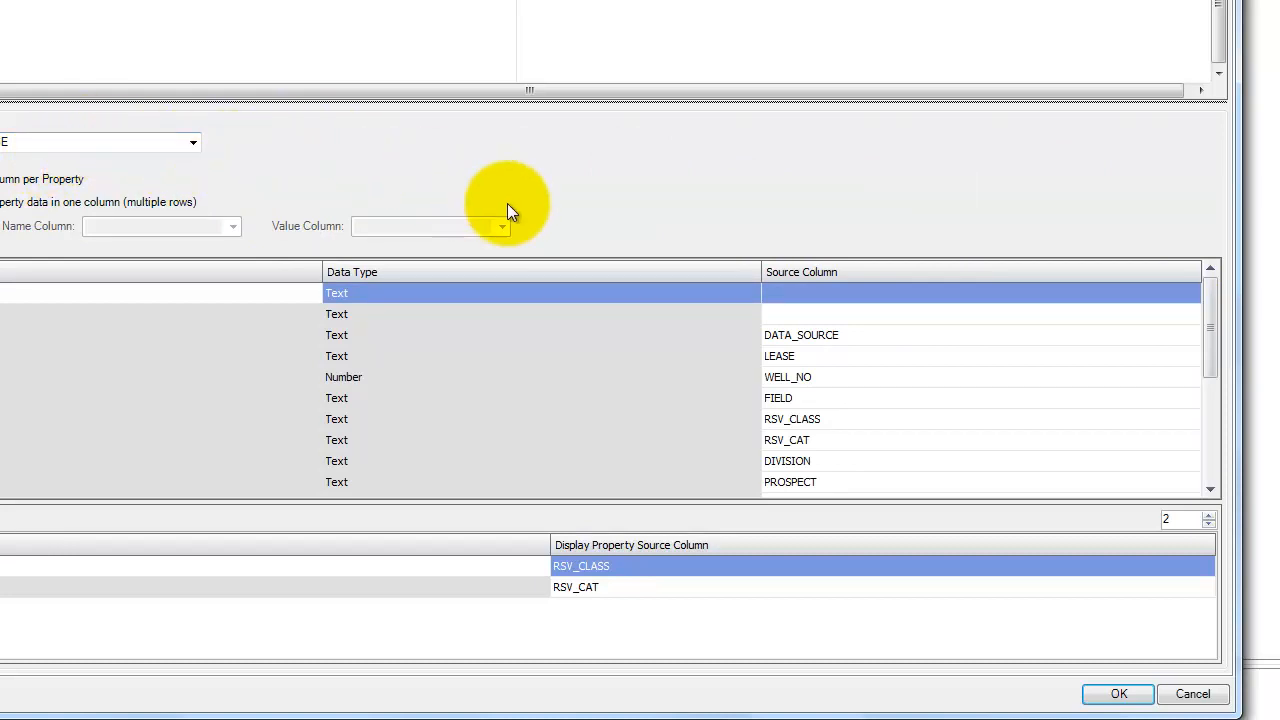
drag(1211, 300, 1211, 435)
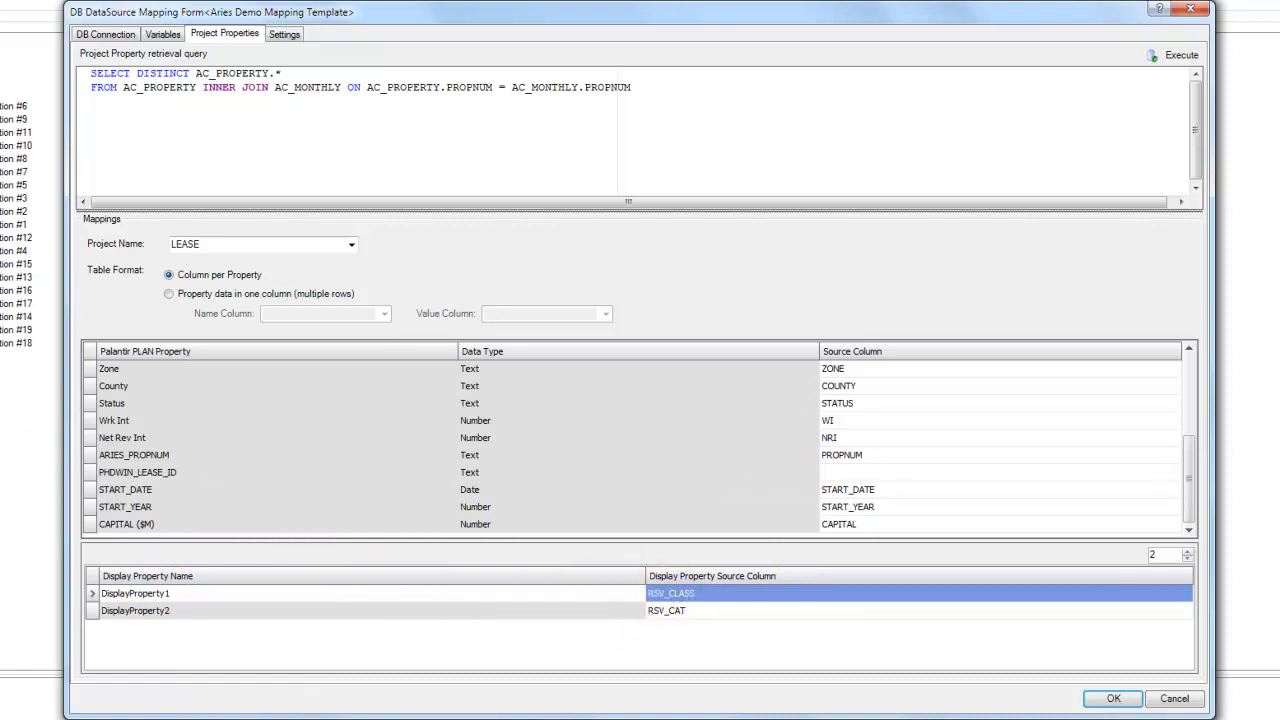
- Add a third display property and map its source column to FIELD
click(1188, 556)
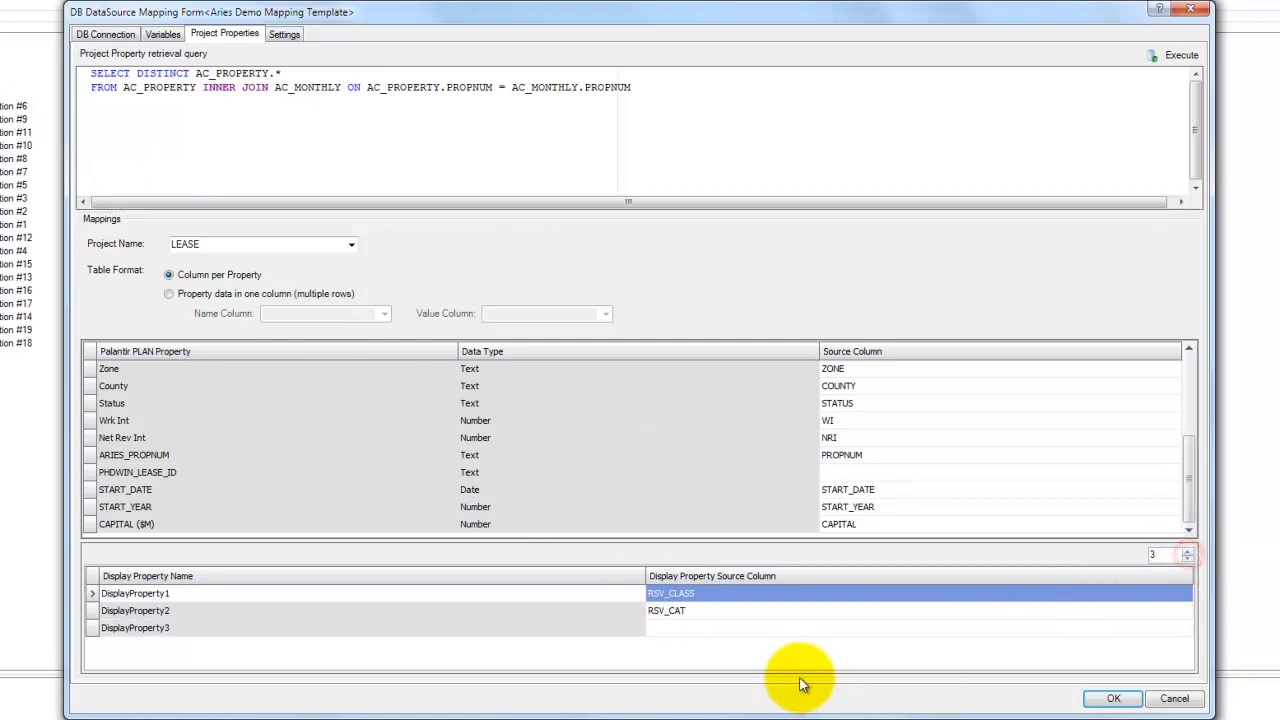
click(796, 626)
scroll(800, 698, down, 1)
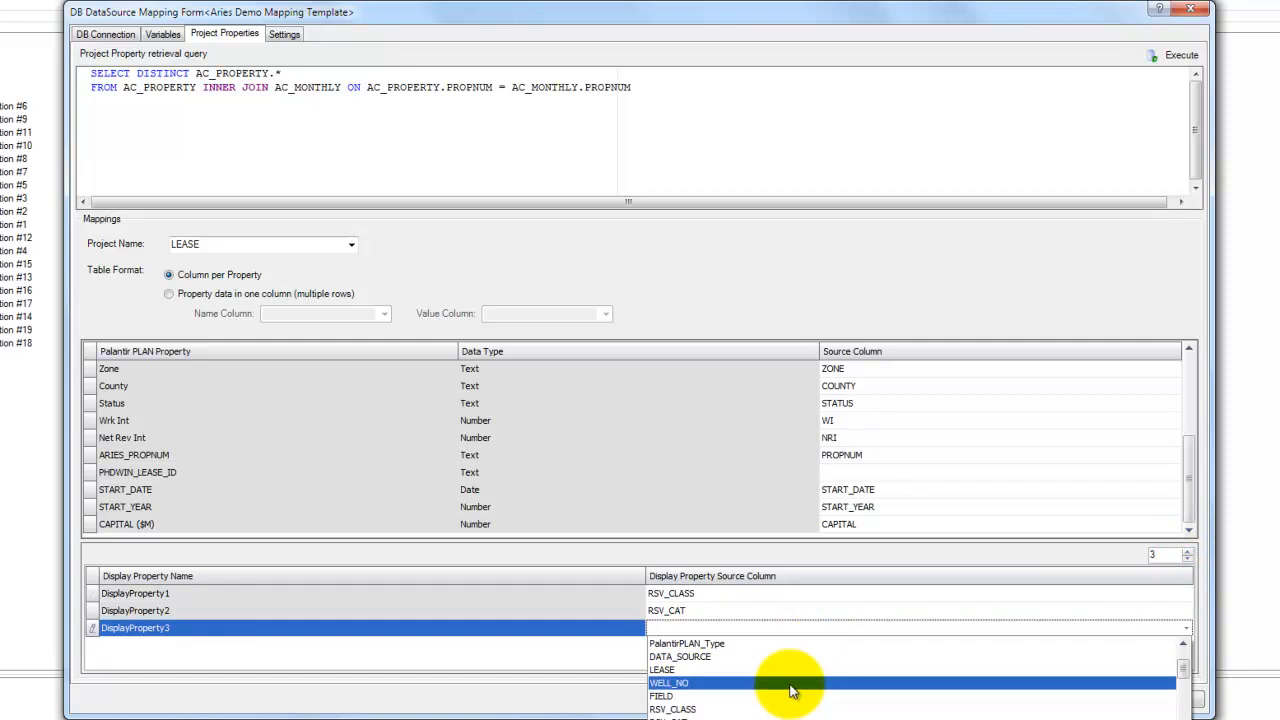
click(793, 697)
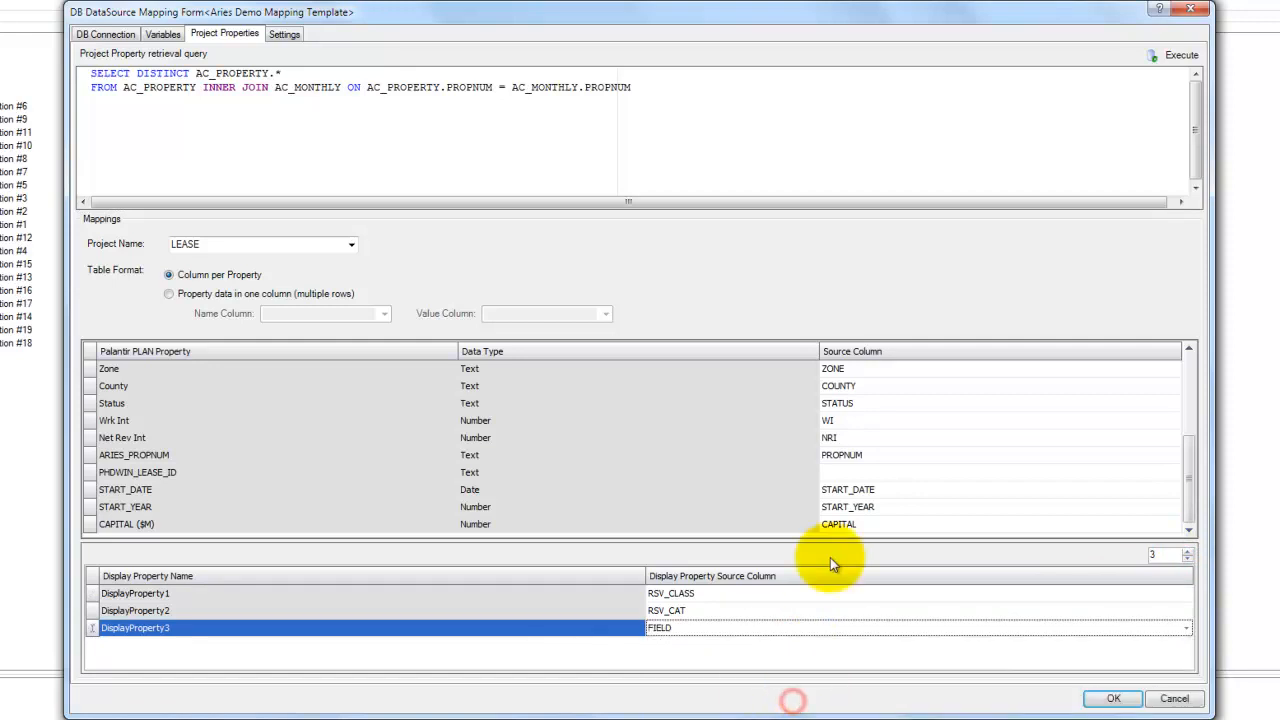
- Execute the settings retrieval query and review its project name, partner, periodicity and project type mappings against the AC_PROPERTY table
click(275, 36)
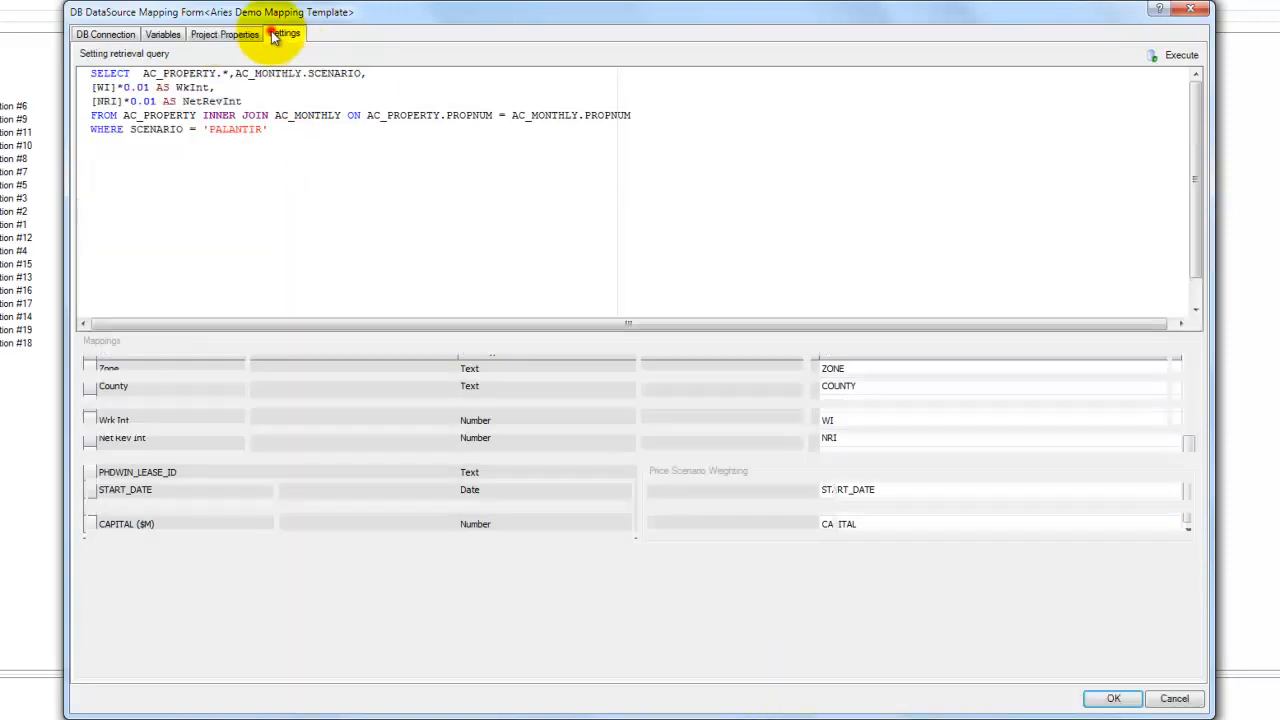
click(1186, 56)
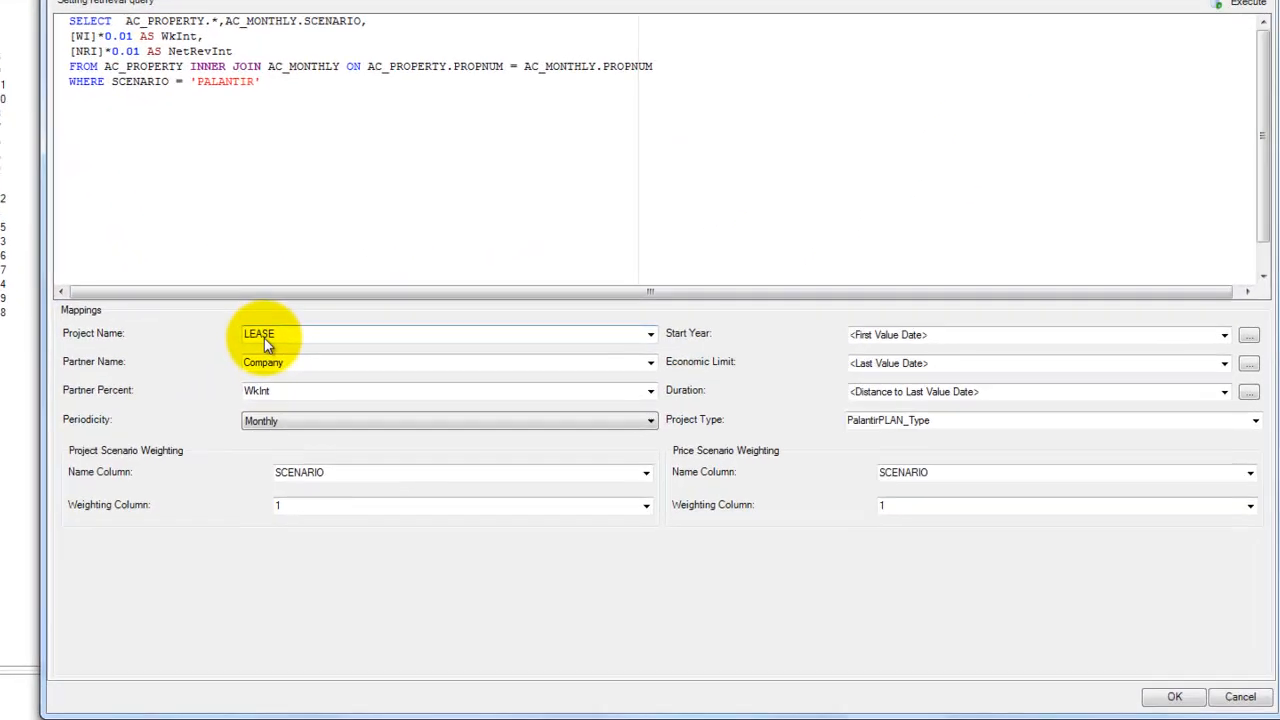
click(315, 320)
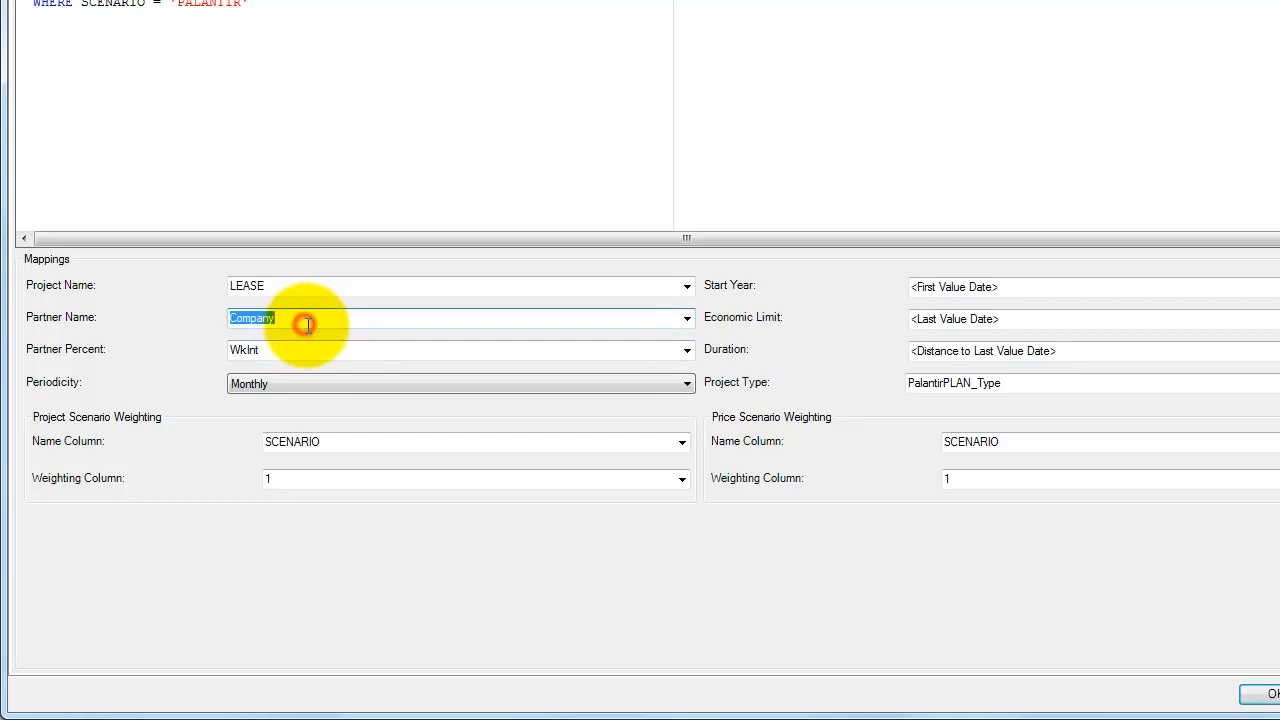
double_click(315, 320)
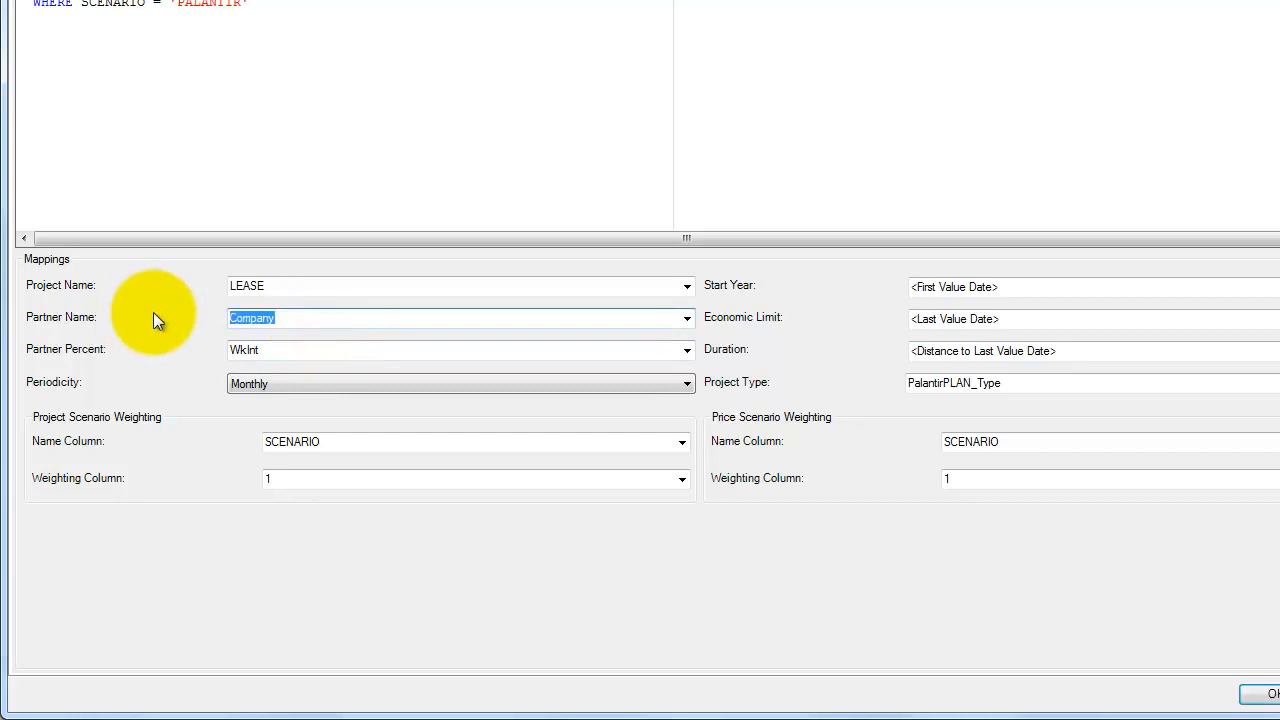
double_click(308, 357)
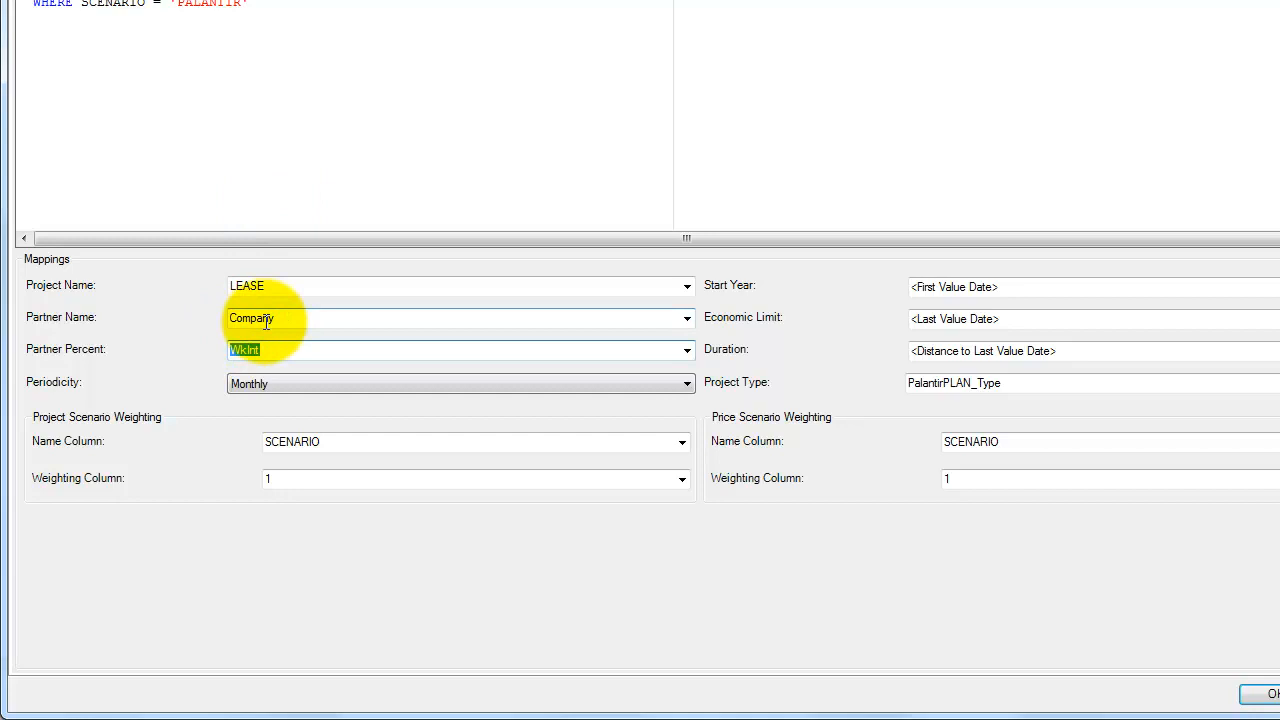
click(1035, 383)
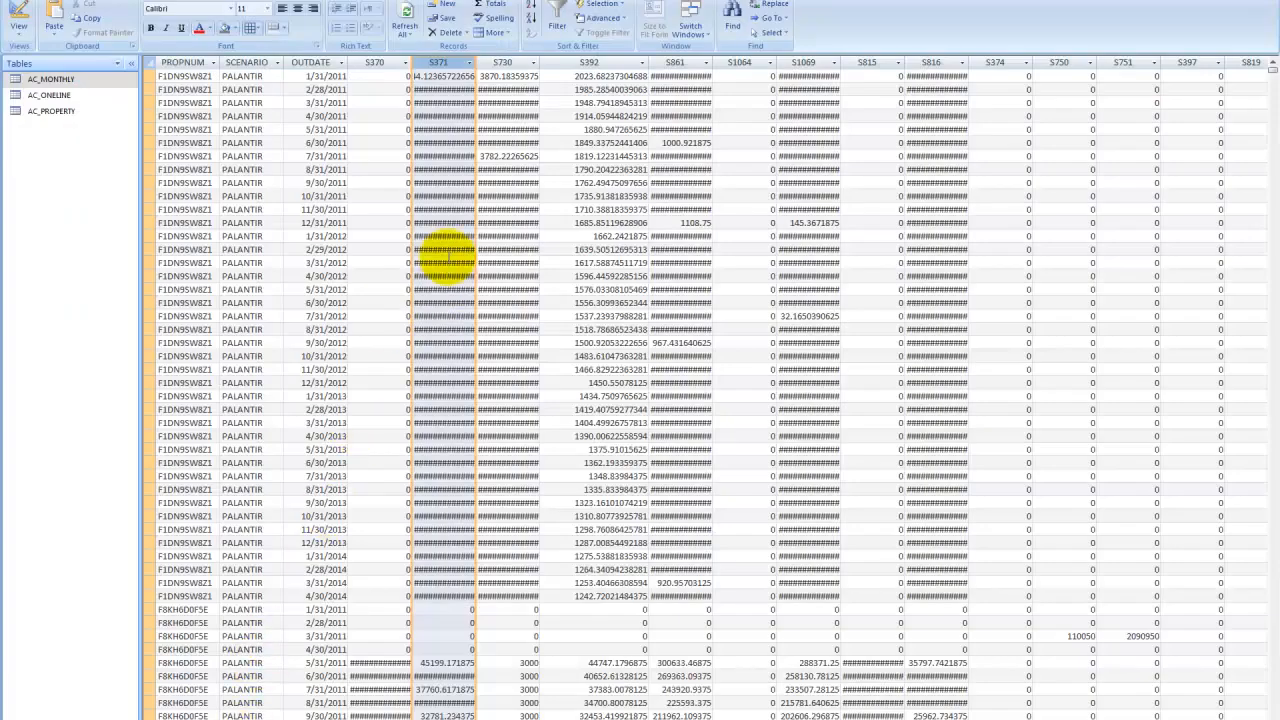
double_click(47, 115)
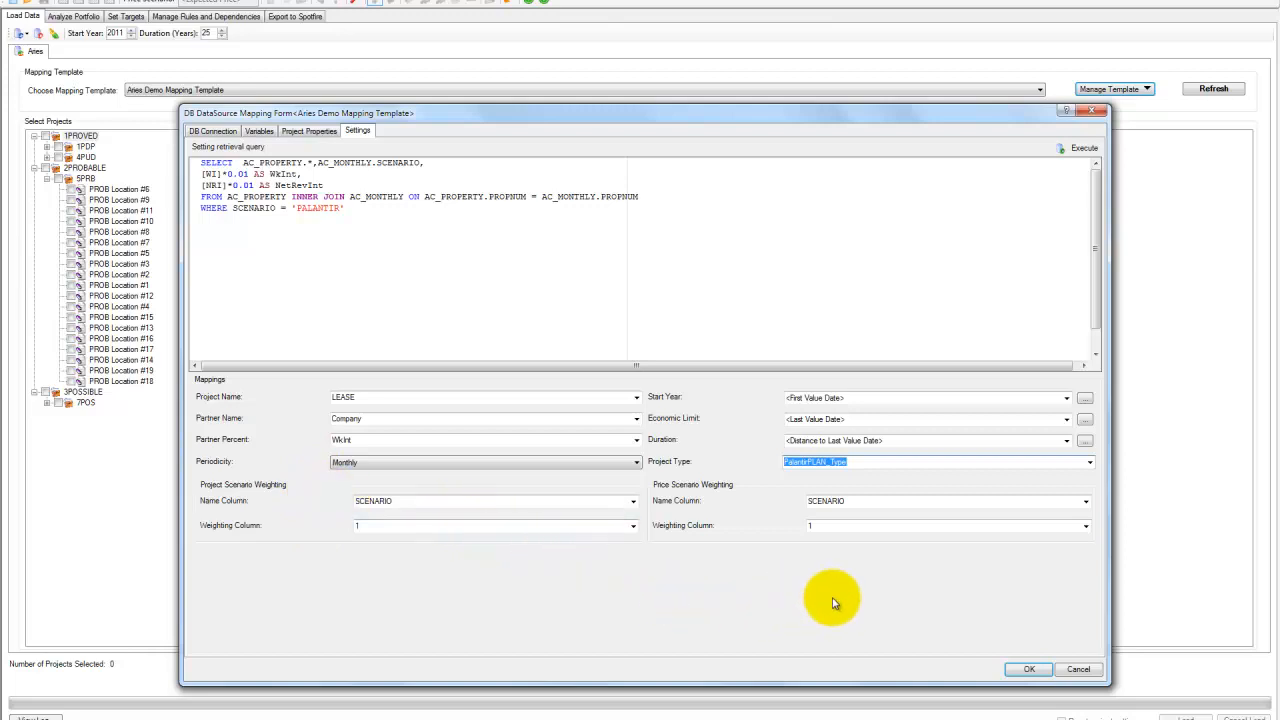
- Save the mapping template and expand the project hierarchy tree down to the individual locations
click(1029, 669)
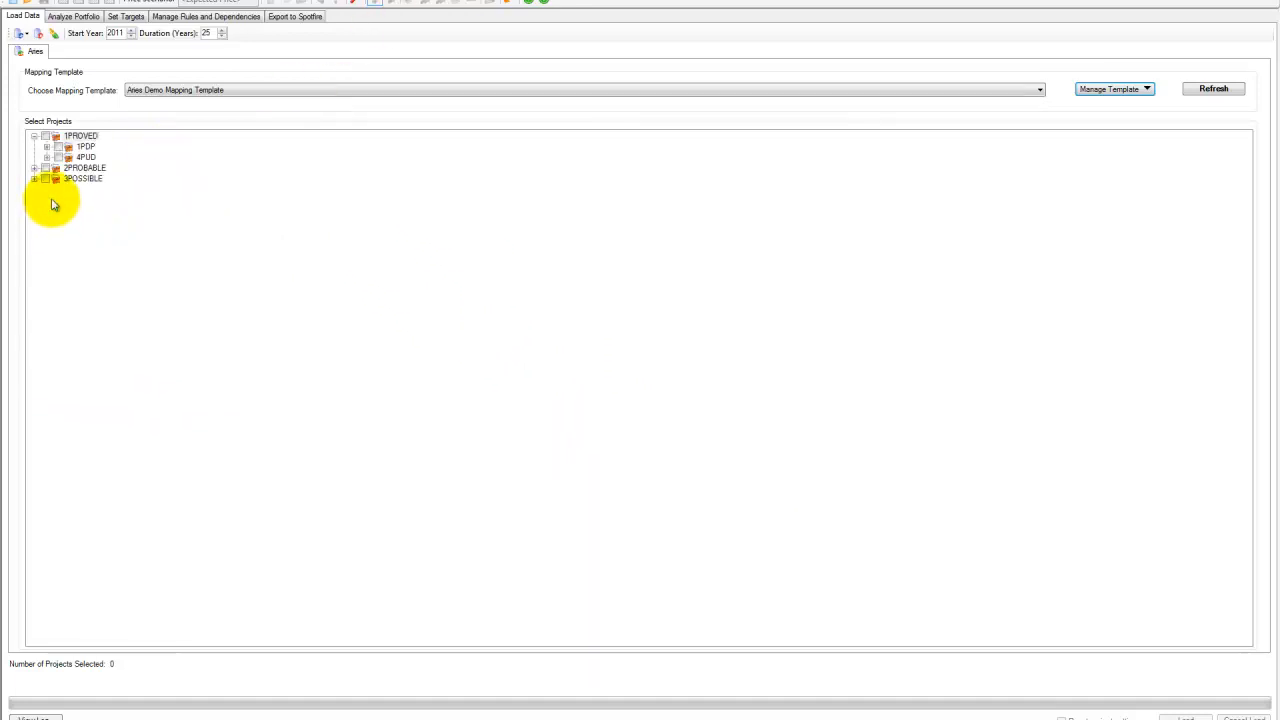
click(46, 158)
click(34, 189)
click(46, 200)
click(34, 221)
click(46, 231)
click(59, 242)
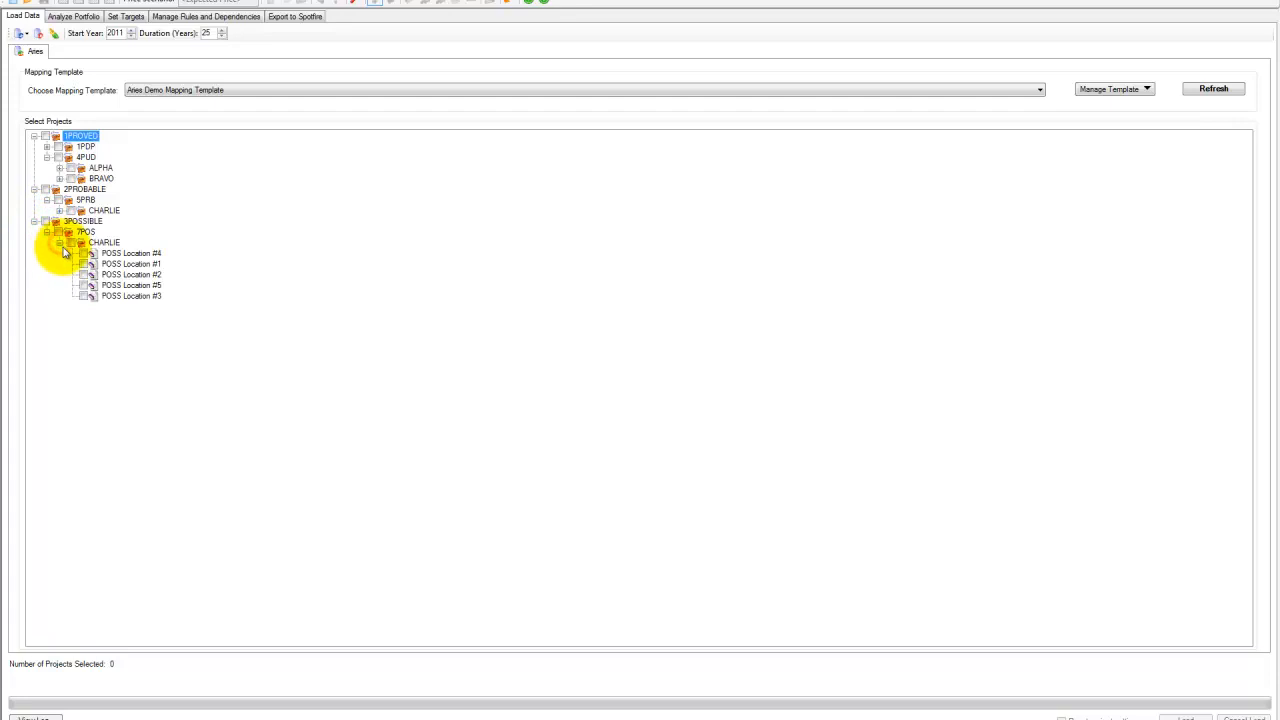
click(46, 147)
click(45, 136)
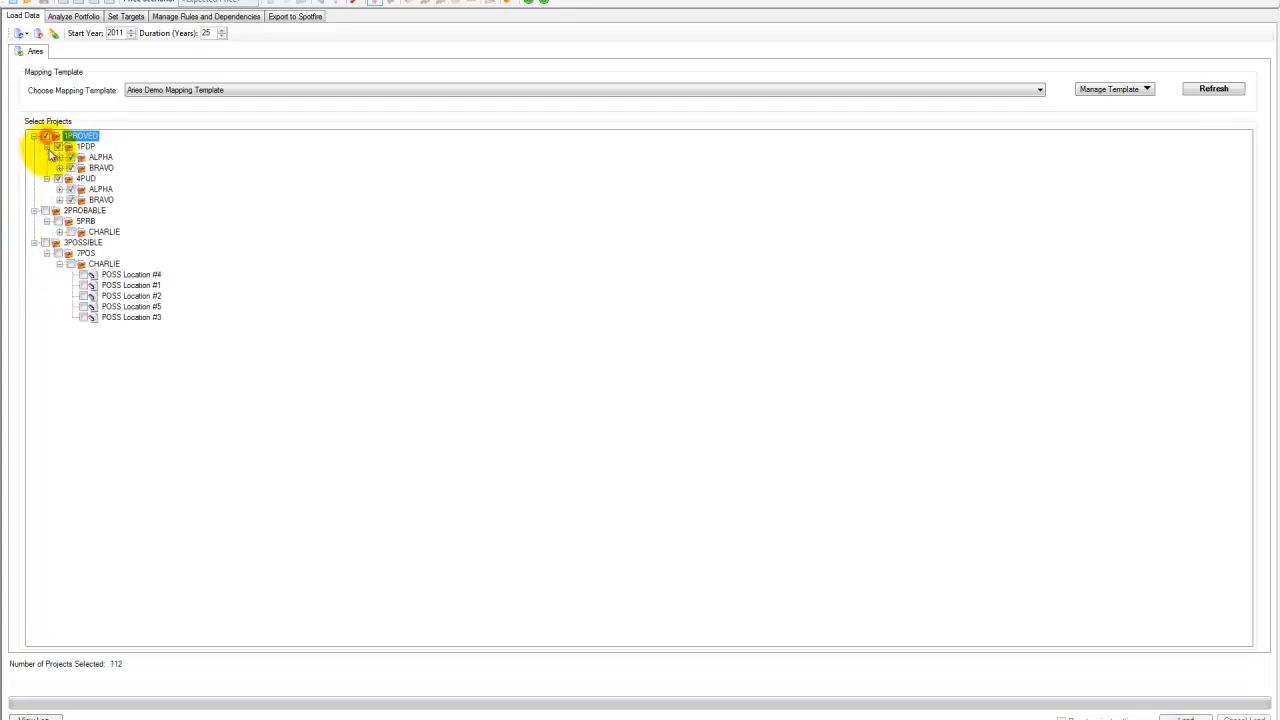
click(46, 179)
click(46, 179)
click(59, 168)
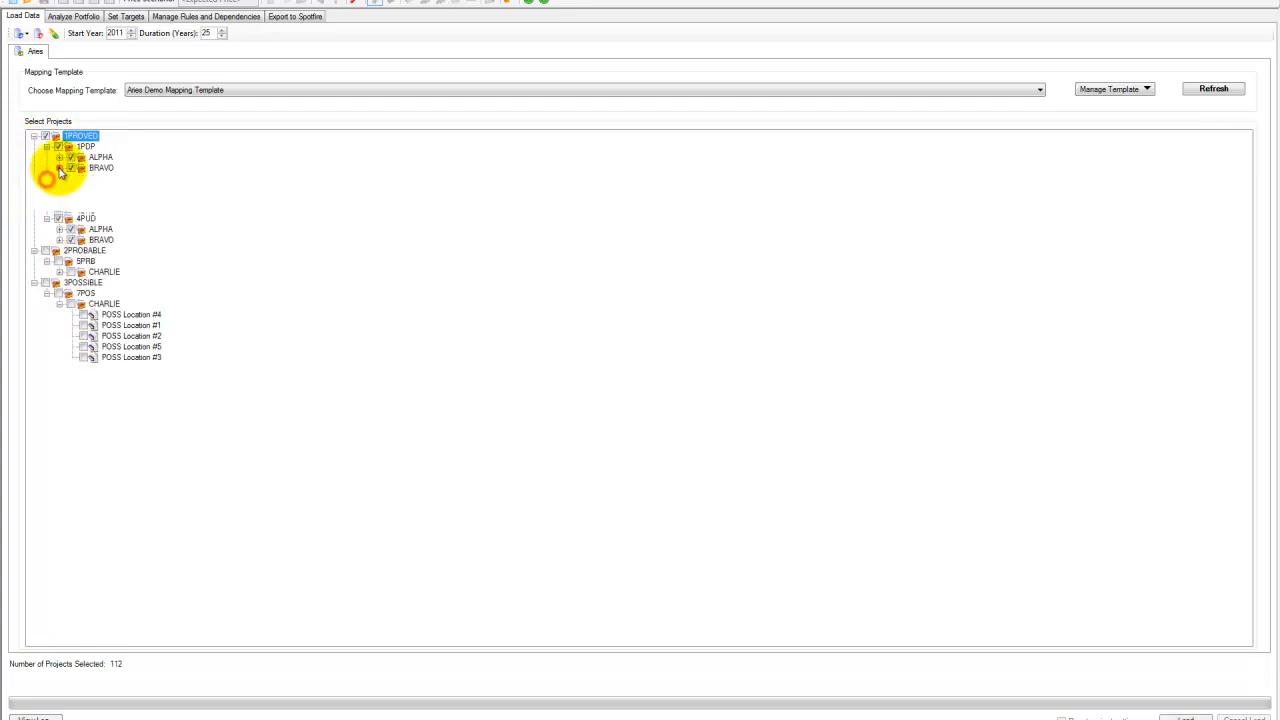
click(59, 168)
click(45, 136)
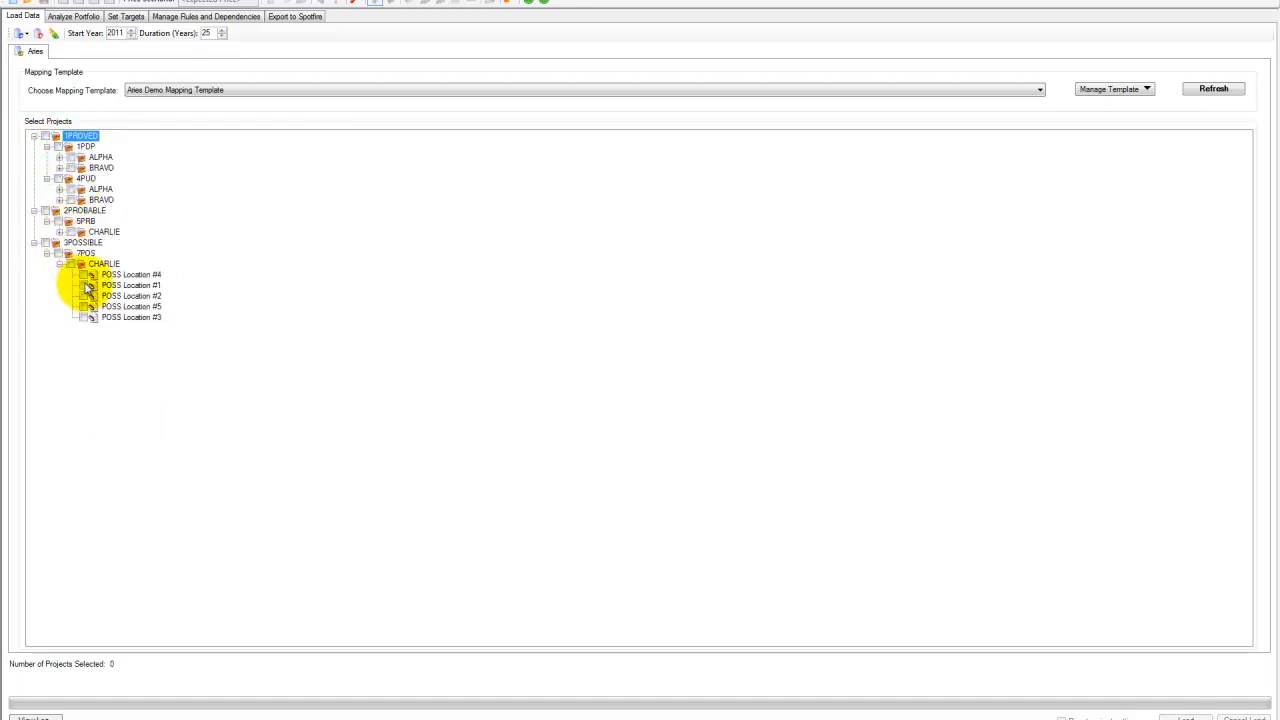
- Select the 3POSSIBLE group and the 4PUD BRAVO projects, and load them into the portfolio
click(45, 243)
click(59, 200)
click(71, 200)
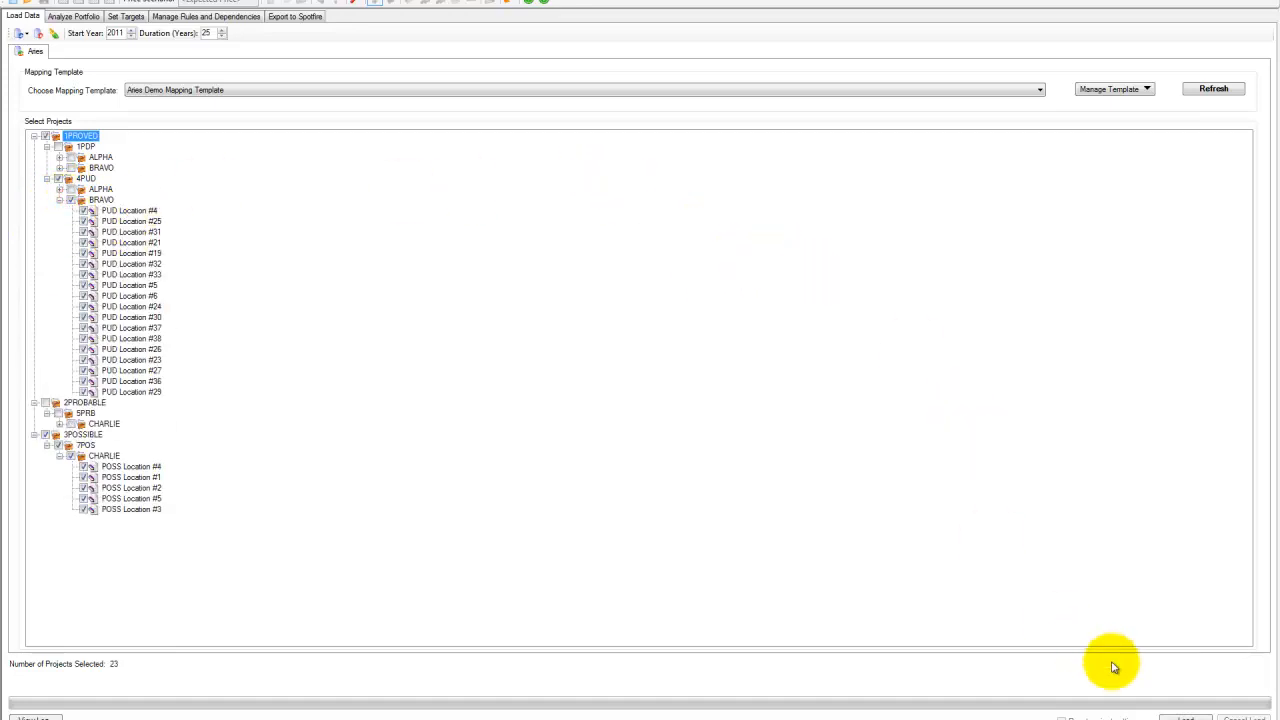
click(1185, 716)
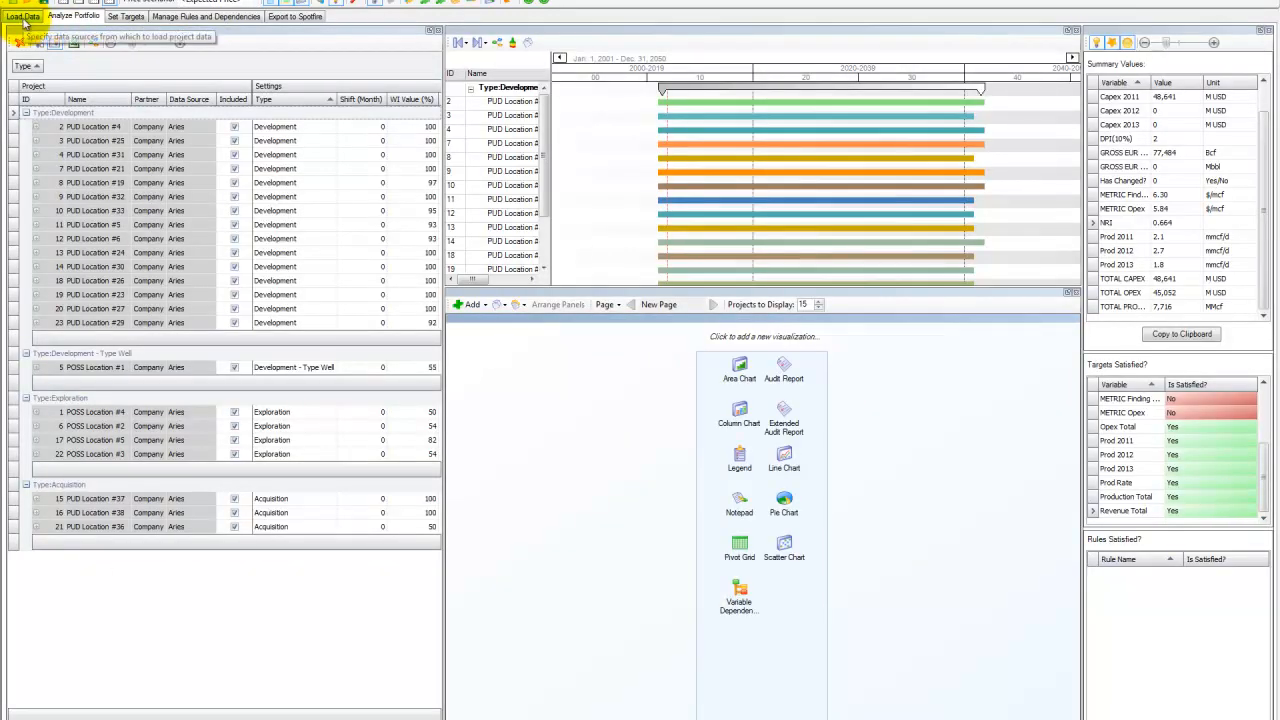
- Return to data loading and review the data load log's messages, warnings and errors
click(24, 17)
click(40, 716)
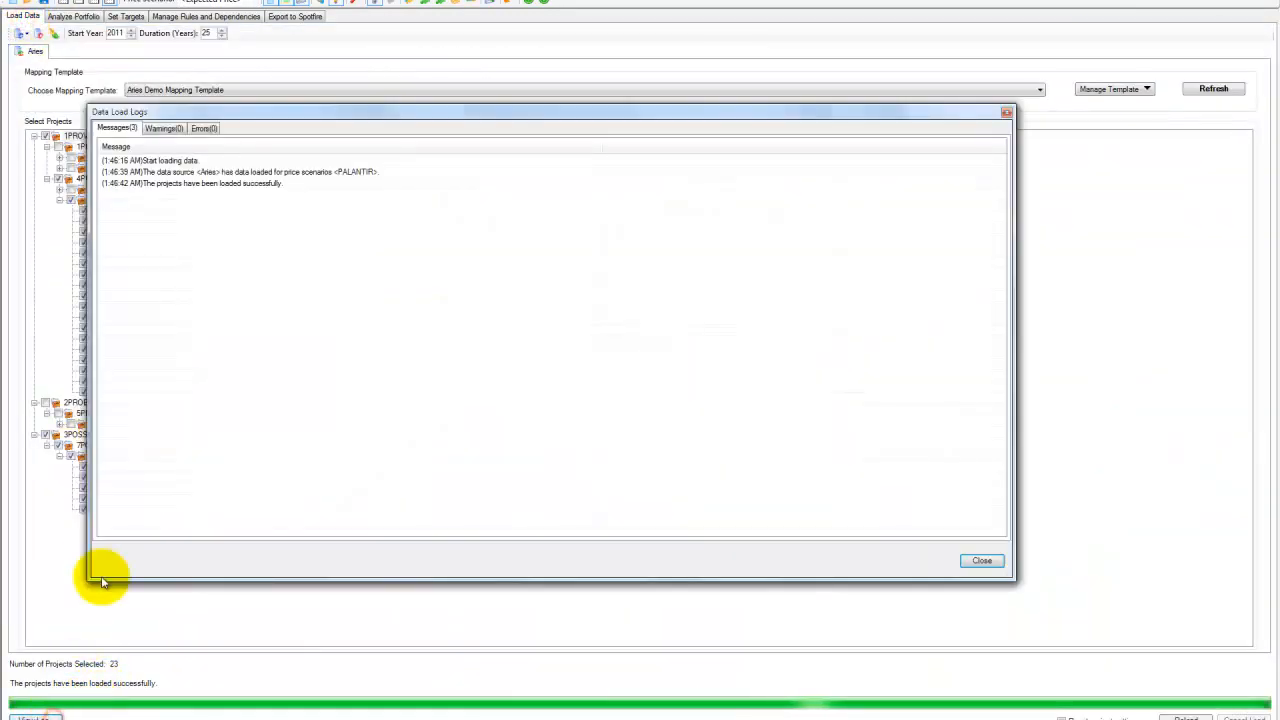
click(203, 130)
click(172, 128)
click(117, 130)
click(207, 184)
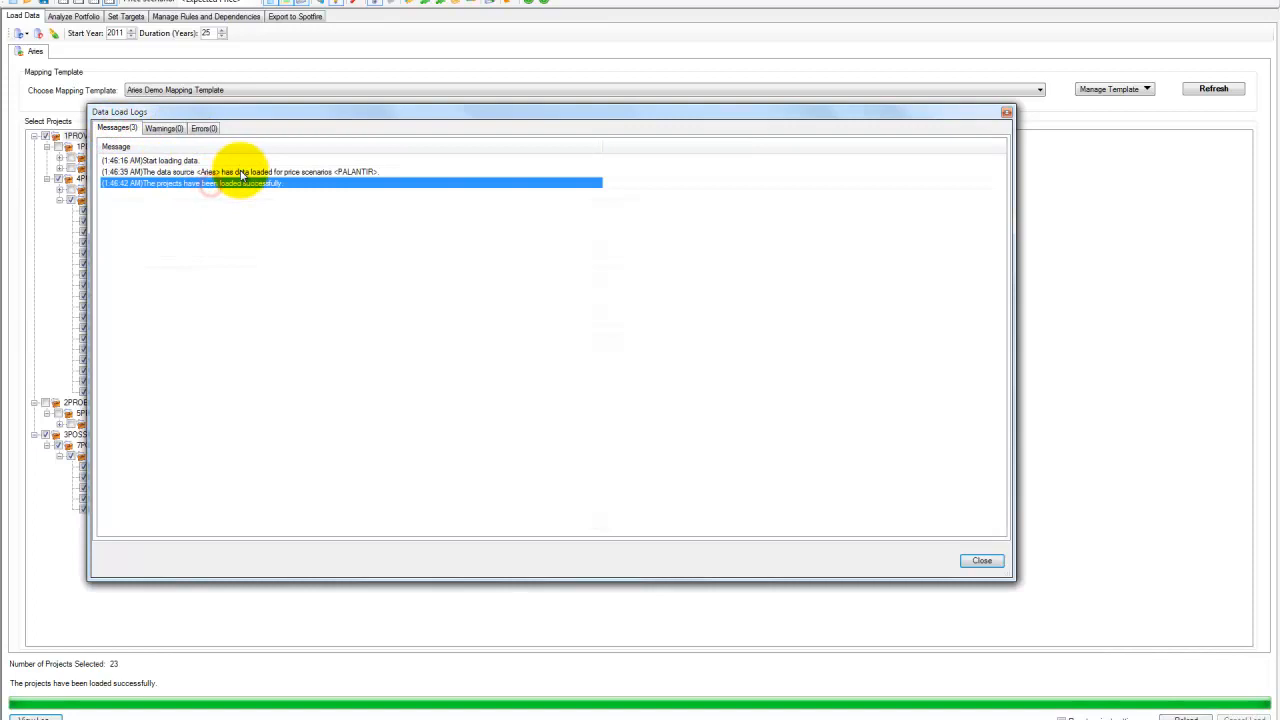
click(240, 173)
click(981, 560)
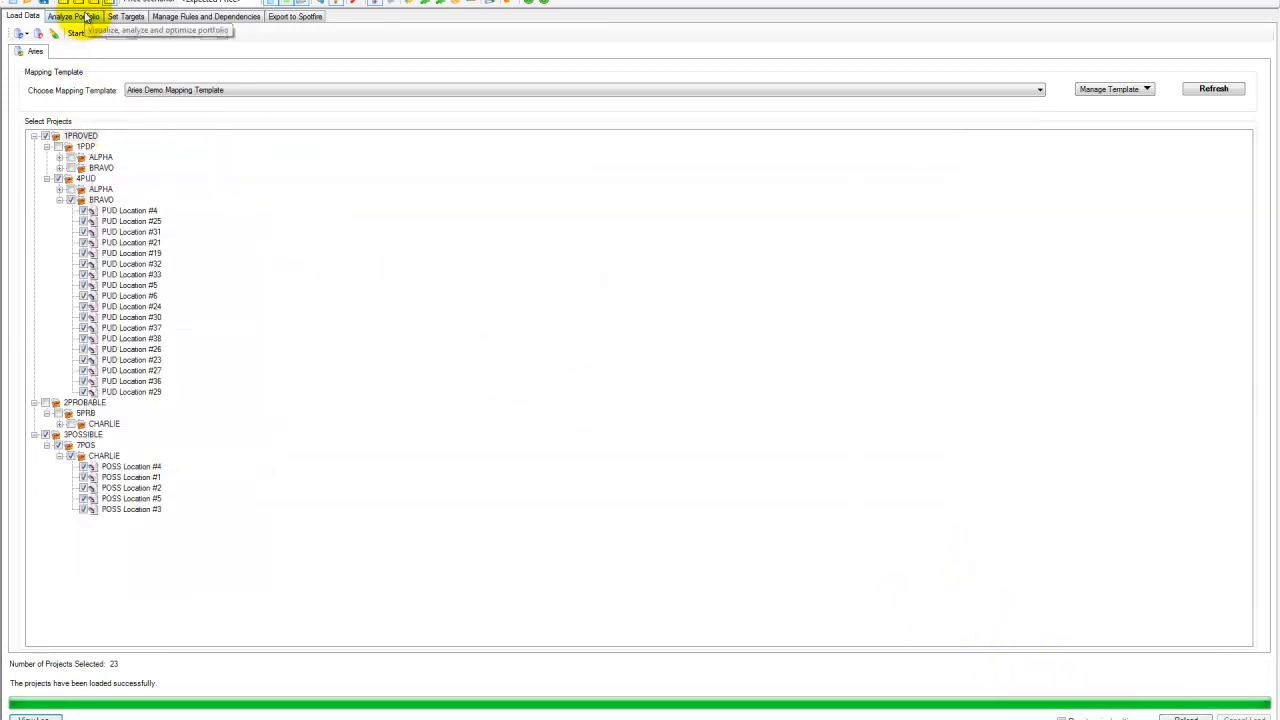
click(88, 17)
click(22, 16)
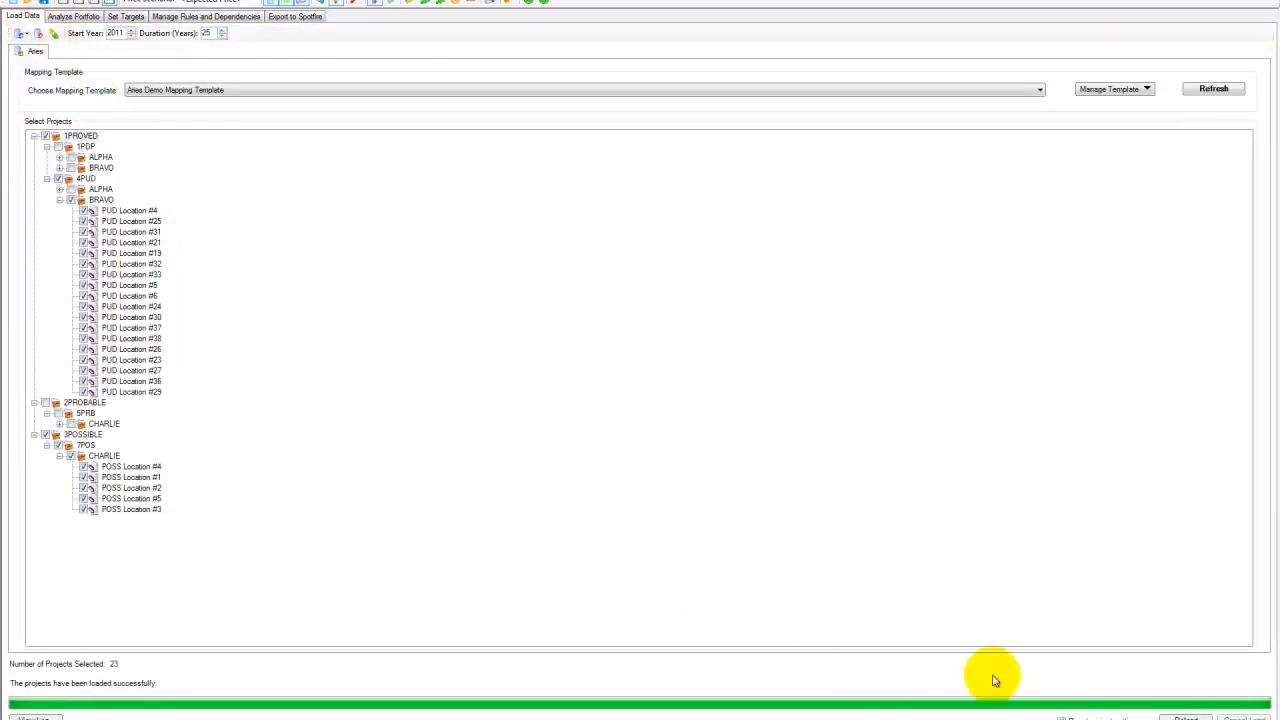
click(82, 17)
click(23, 16)
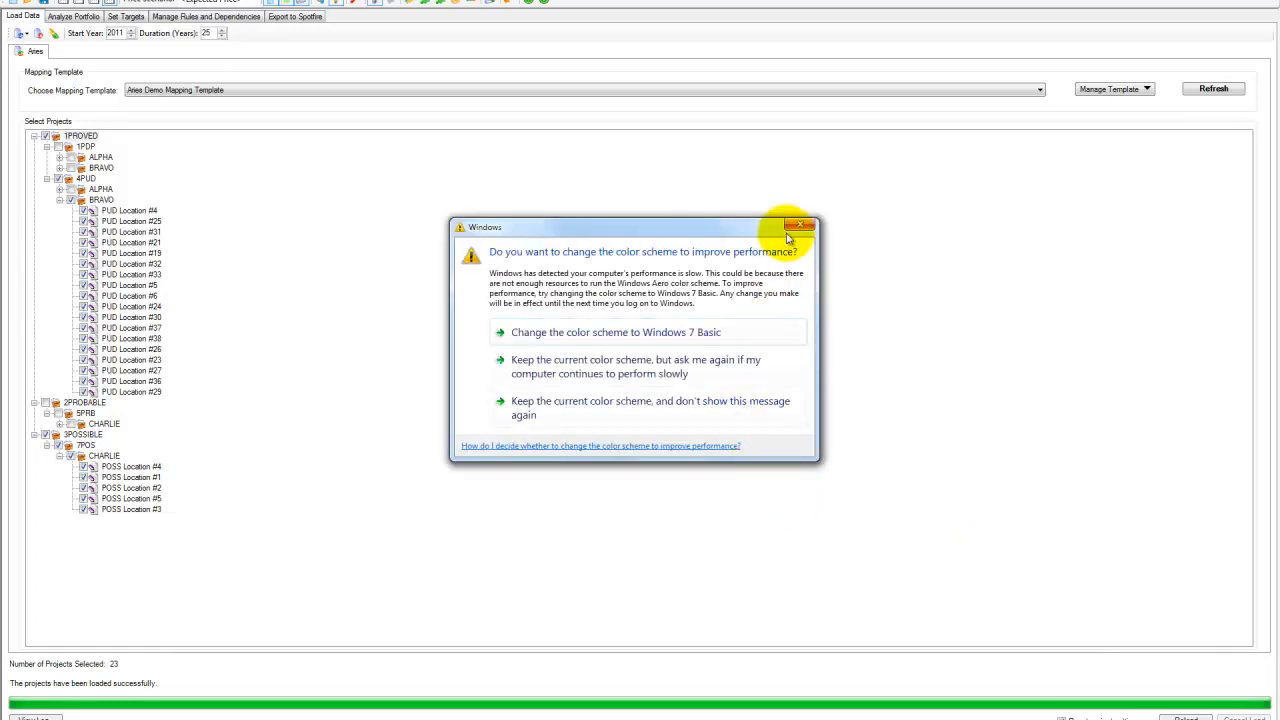
click(789, 231)
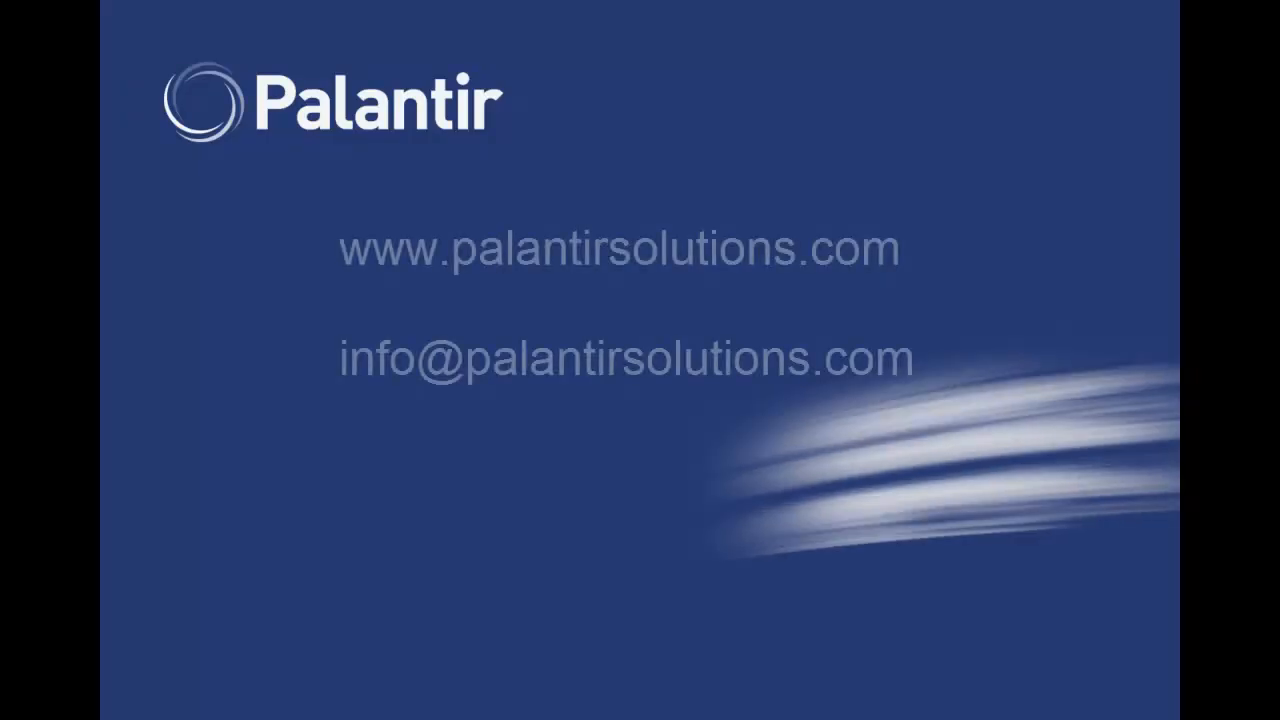